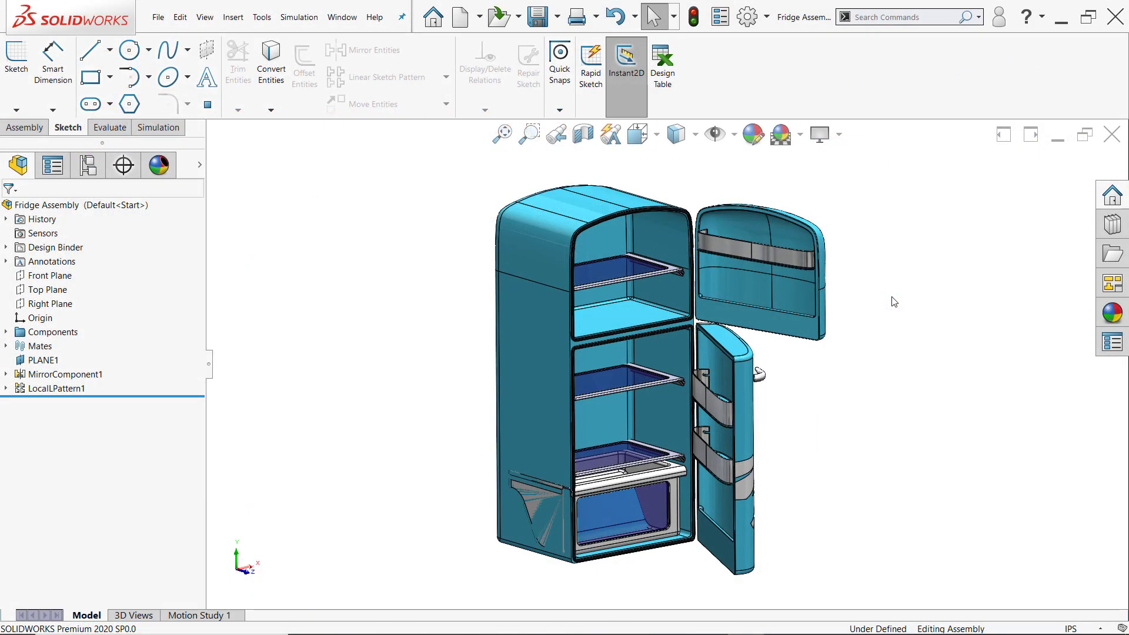
# Orbit the fridge, swing the upper door, and slide the crisper drawer partway out.
pyautogui.moveTo(903, 300)
pyautogui.mouseDown(button='middle')
pyautogui.moveTo(882, 285)
pyautogui.moveTo(821, 280)
pyautogui.moveTo(741, 296)
pyautogui.moveTo(841, 279)
pyautogui.moveTo(895, 292)
pyautogui.moveTo(915, 307)
pyautogui.moveTo(901, 315)
pyautogui.mouseUp(button='middle')
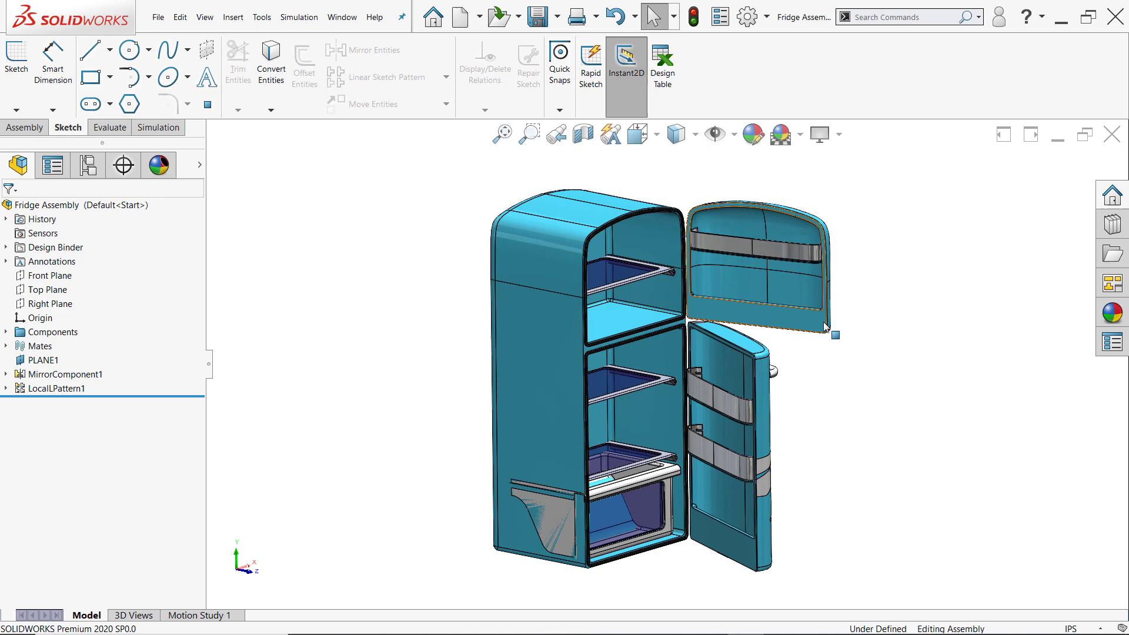
pyautogui.moveTo(826, 327); pyautogui.dragTo(768, 454)
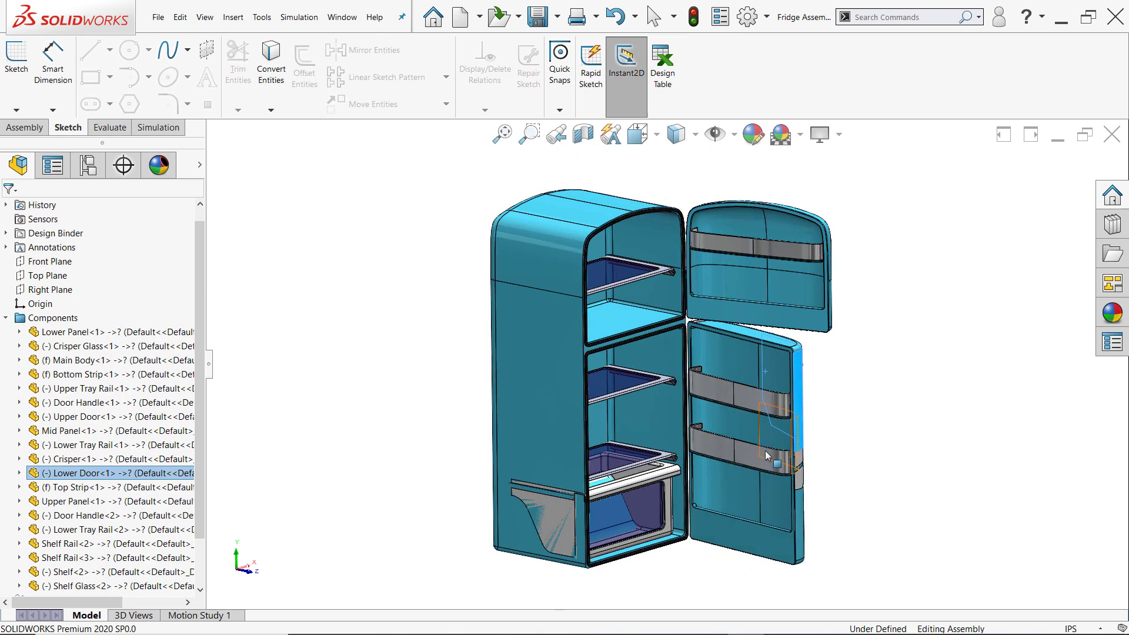
pyautogui.scroll(-5, 650, 529)
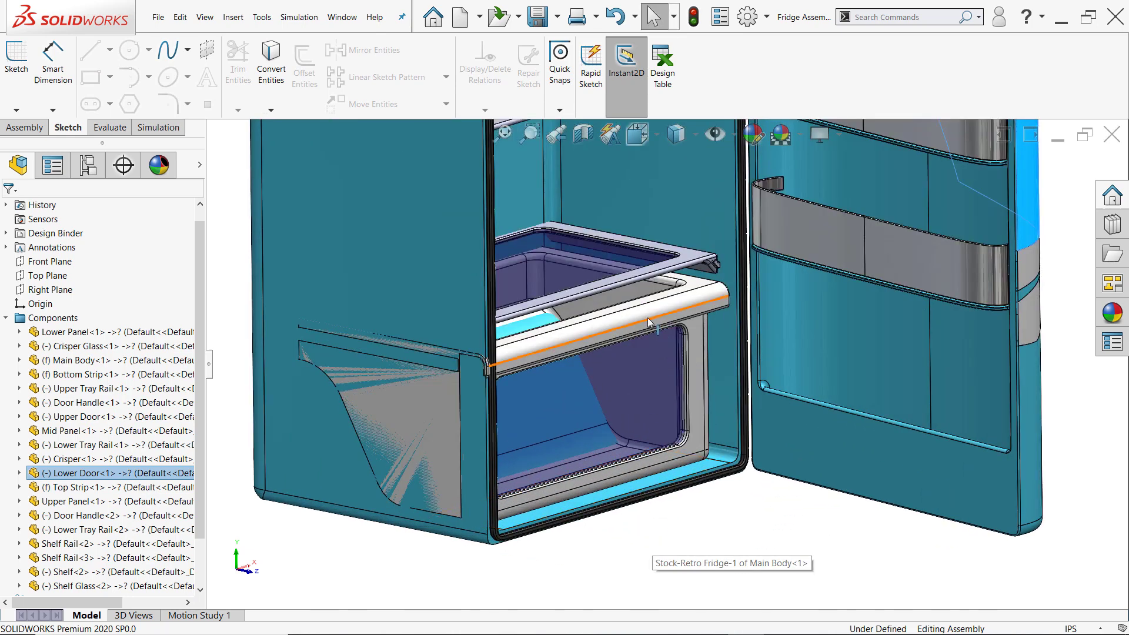
pyautogui.moveTo(648, 318); pyautogui.dragTo(683, 382)
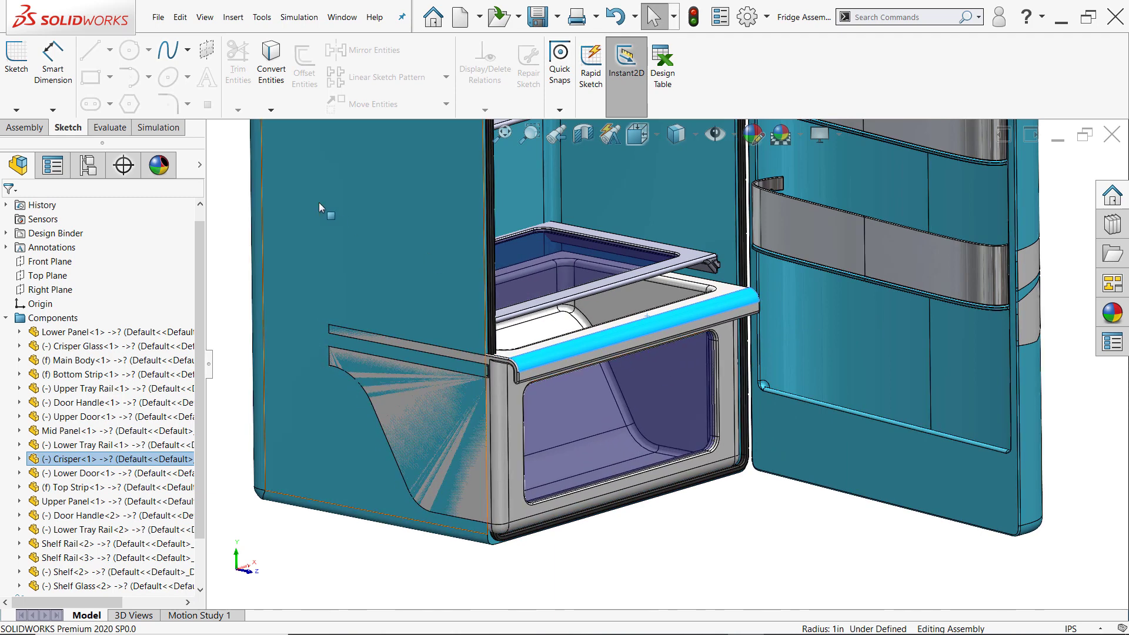
# Apply the No Shelves display state to hide the fridge shelves.
pyautogui.rightClick(201, 166)
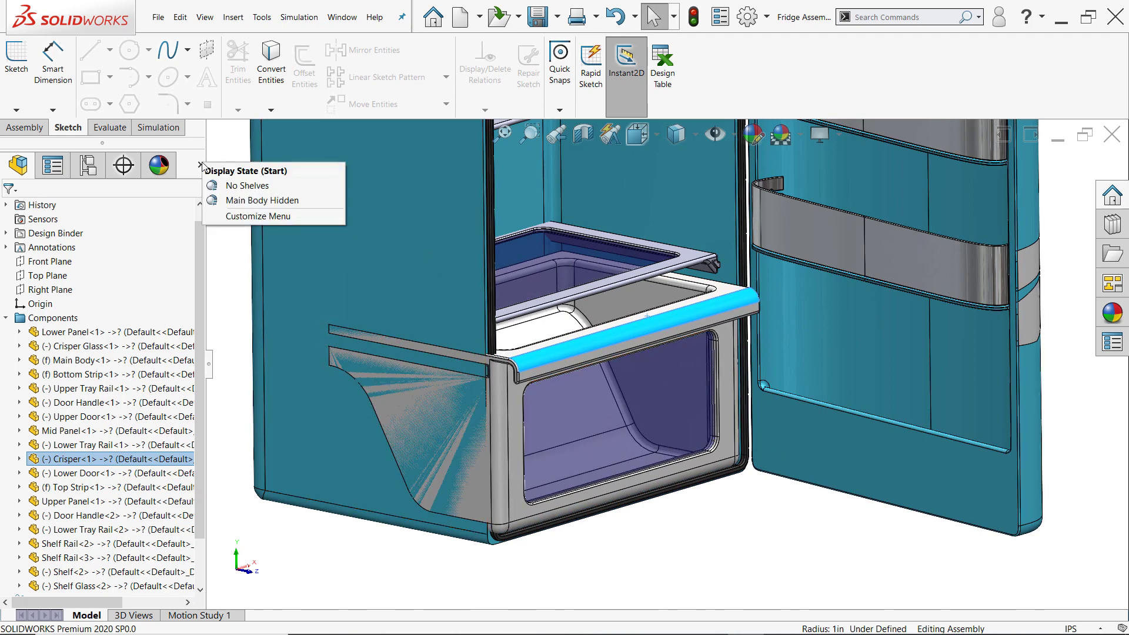
pyautogui.click(232, 187)
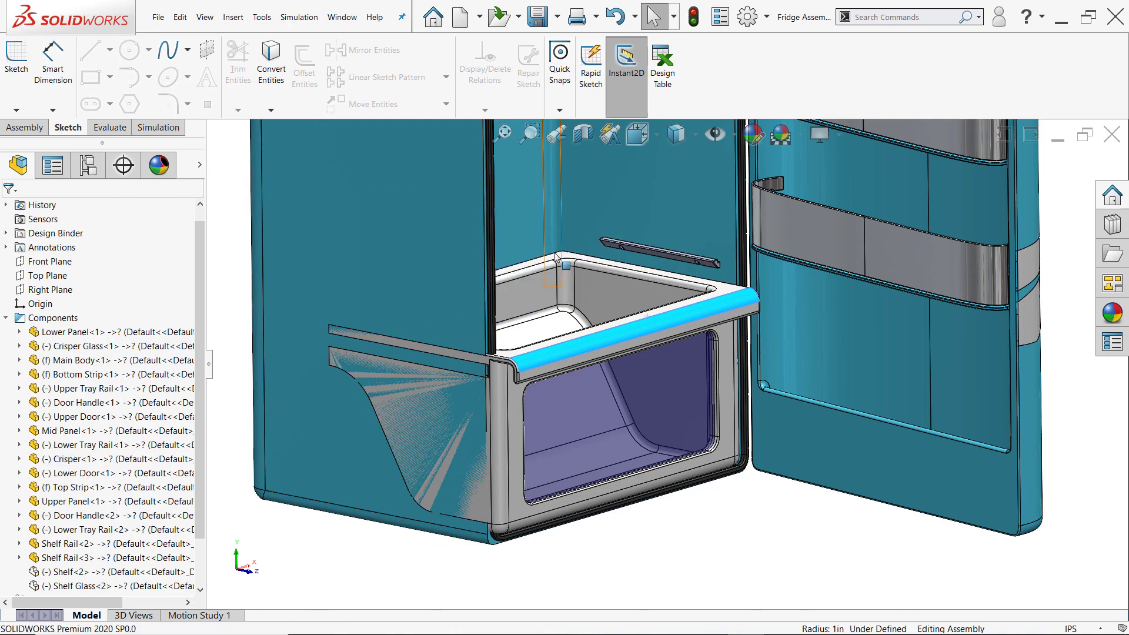
pyautogui.scroll(10, 622, 310)
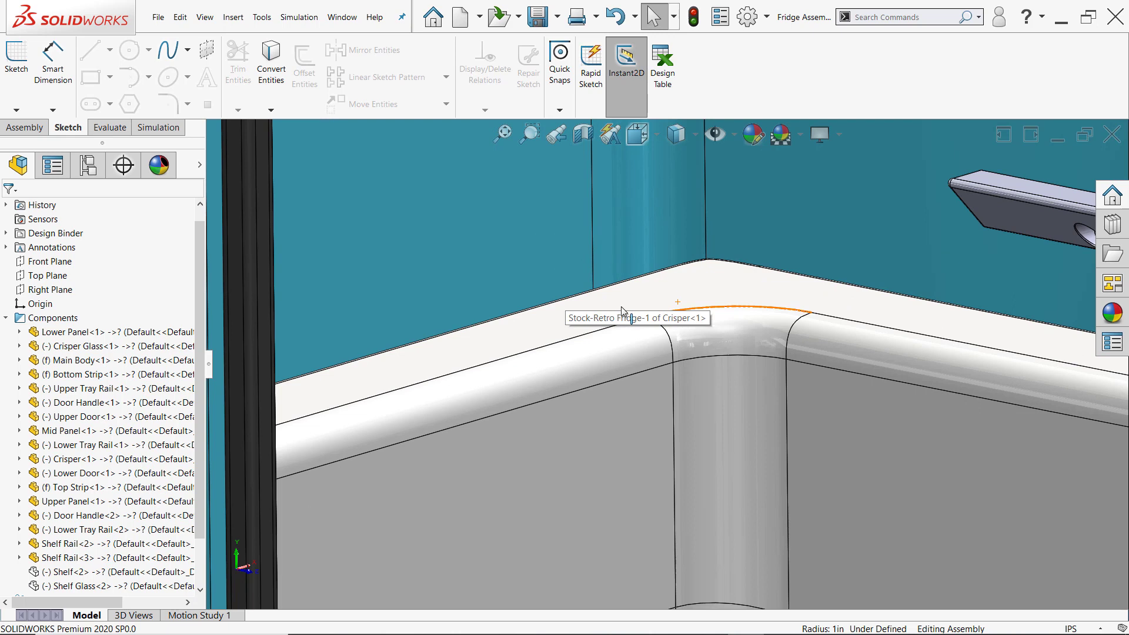
# Drag the crisper drawer back toward the fridge and zoom in to inspect its clearance.
pyautogui.moveTo(622, 311); pyautogui.dragTo(453, 249)
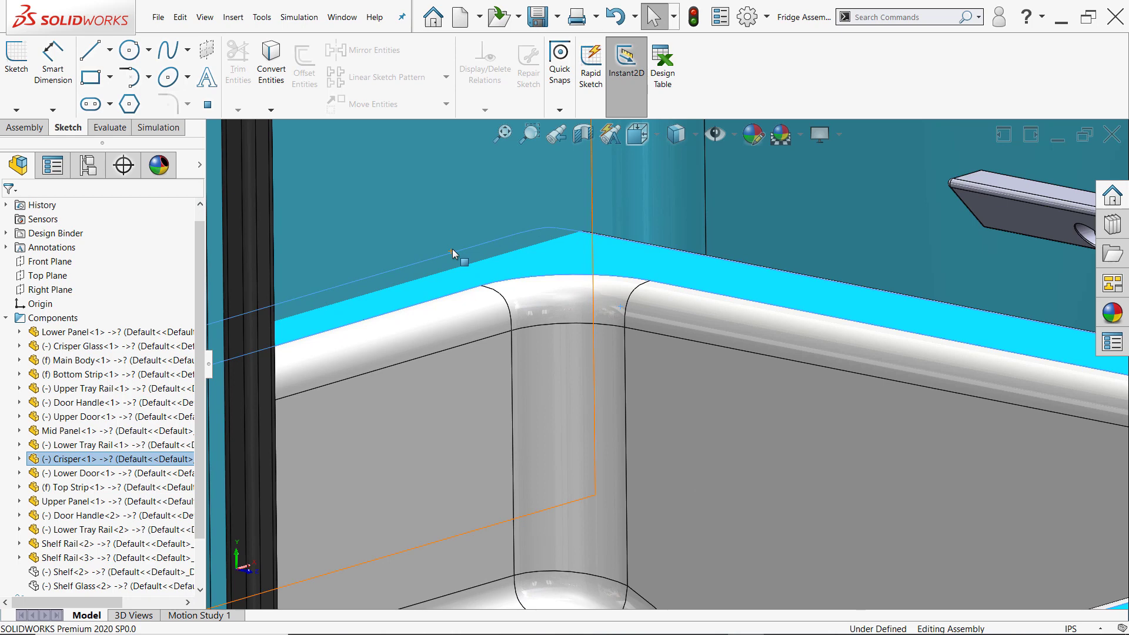
pyautogui.scroll(-5, 453, 248)
pyautogui.moveTo(453, 249); pyautogui.dragTo(644, 315)
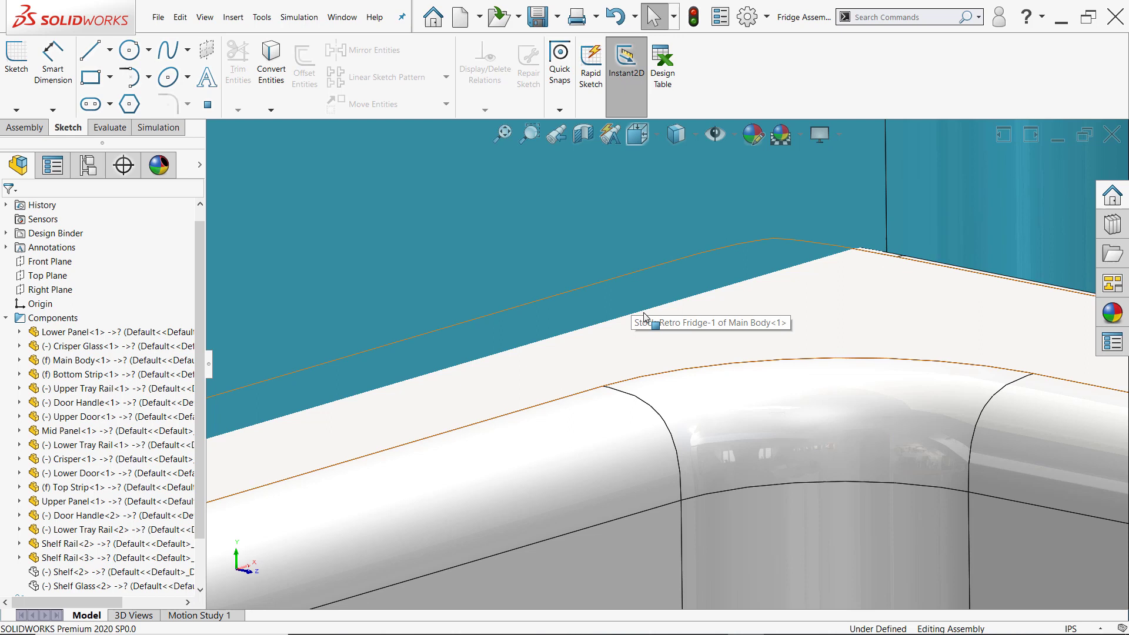
pyautogui.moveTo(643, 316); pyautogui.dragTo(674, 360)
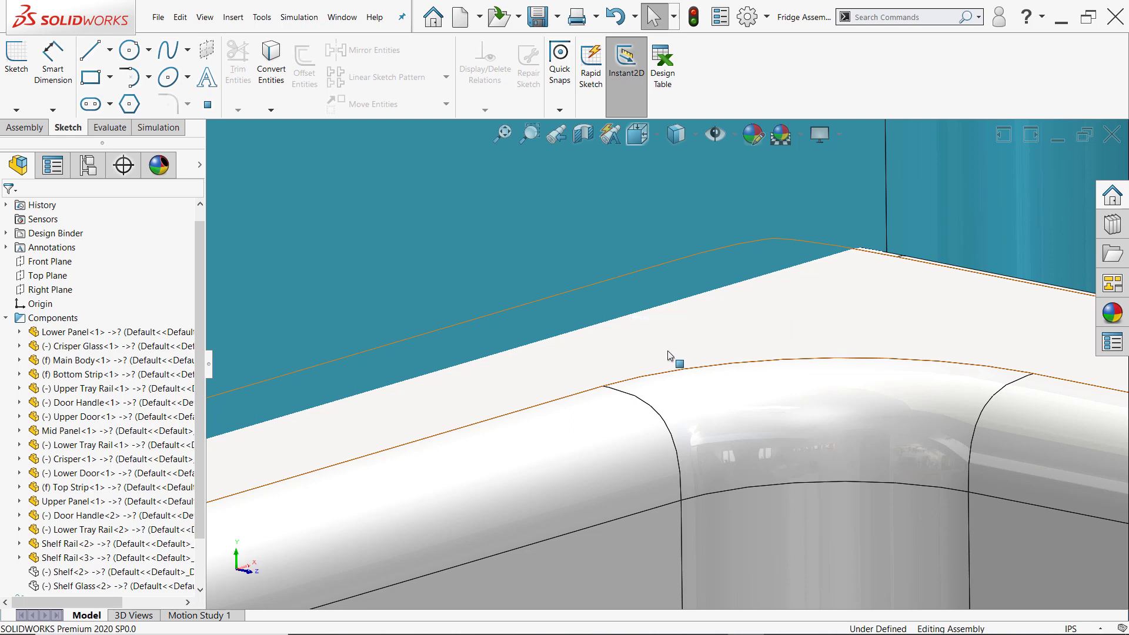
pyautogui.scroll(-4, 663, 355)
pyautogui.scroll(8, 692, 428)
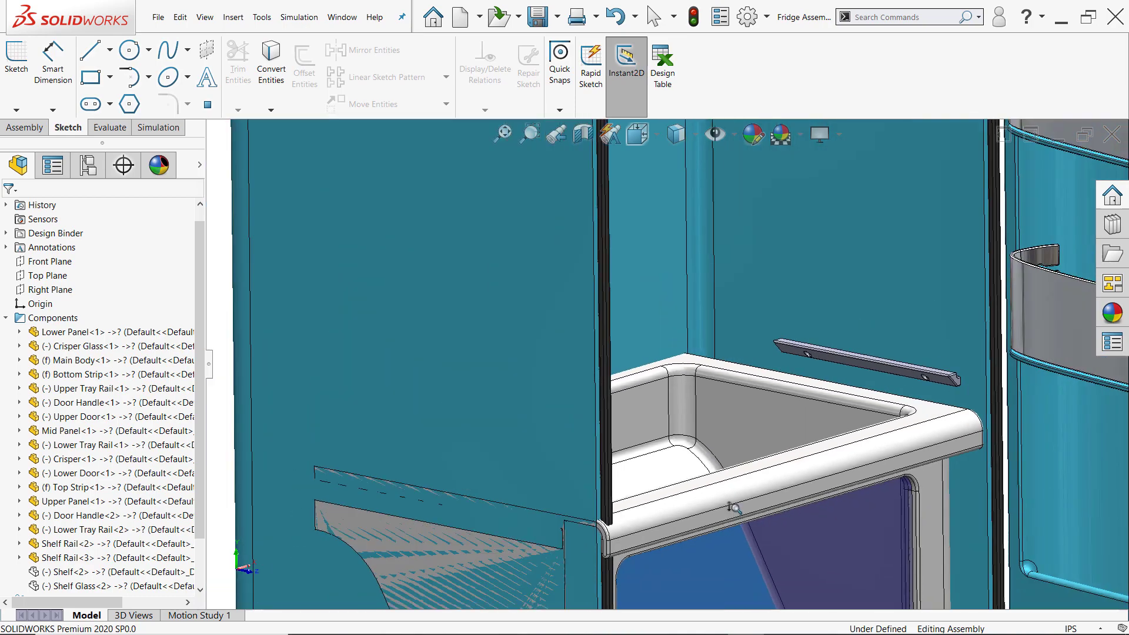
pyautogui.scroll(-6, 730, 493)
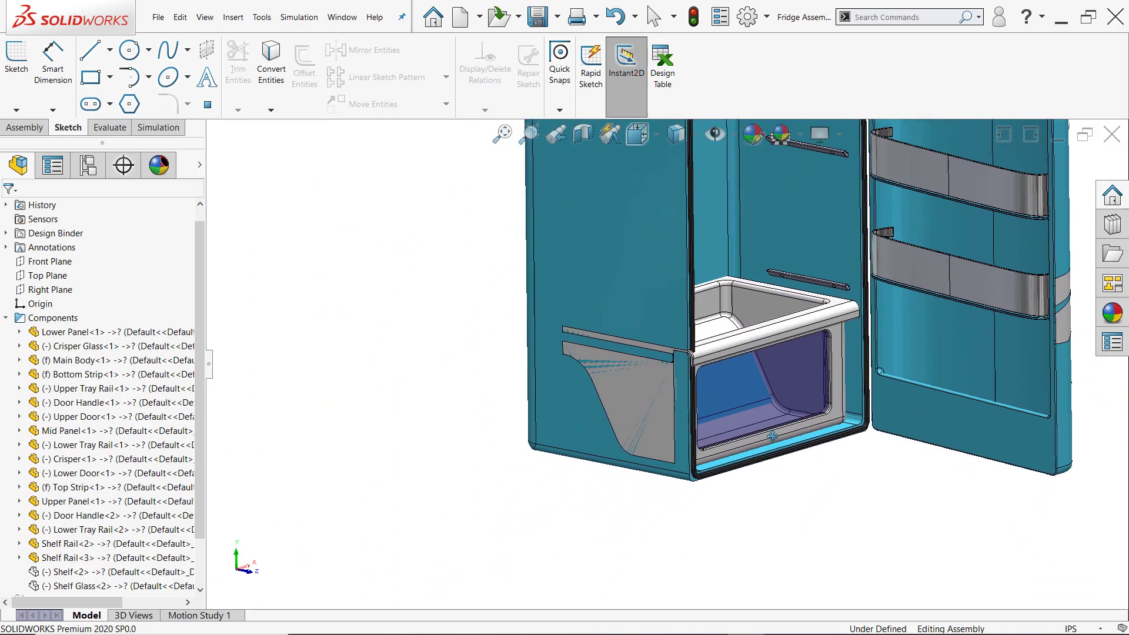
pyautogui.scroll(-2, 648, 391)
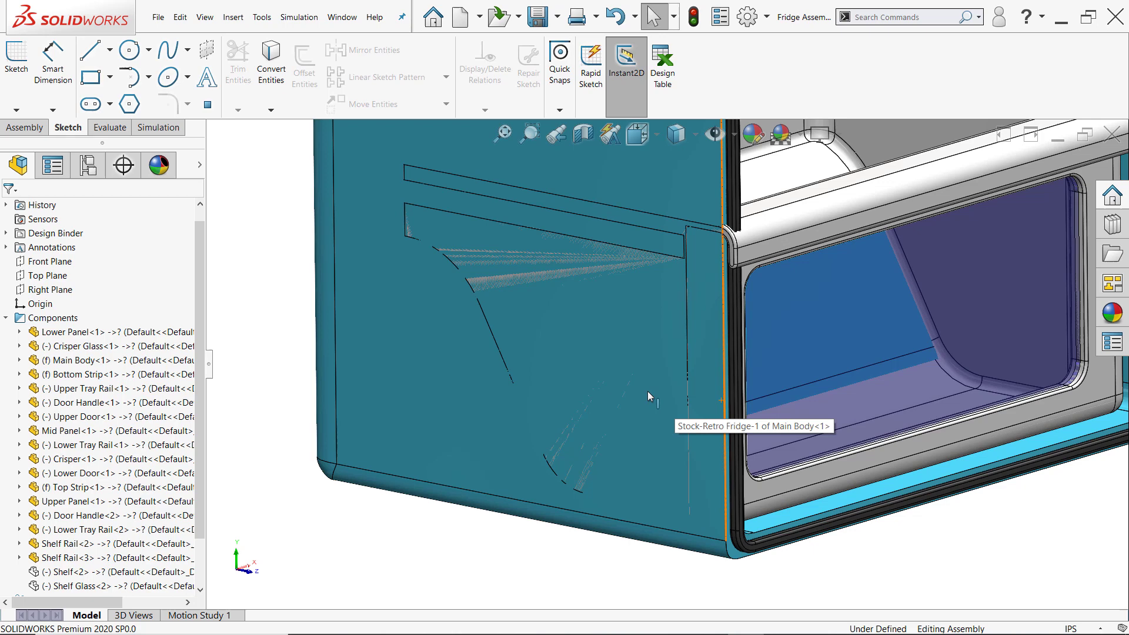
pyautogui.scroll(-3, 580, 265)
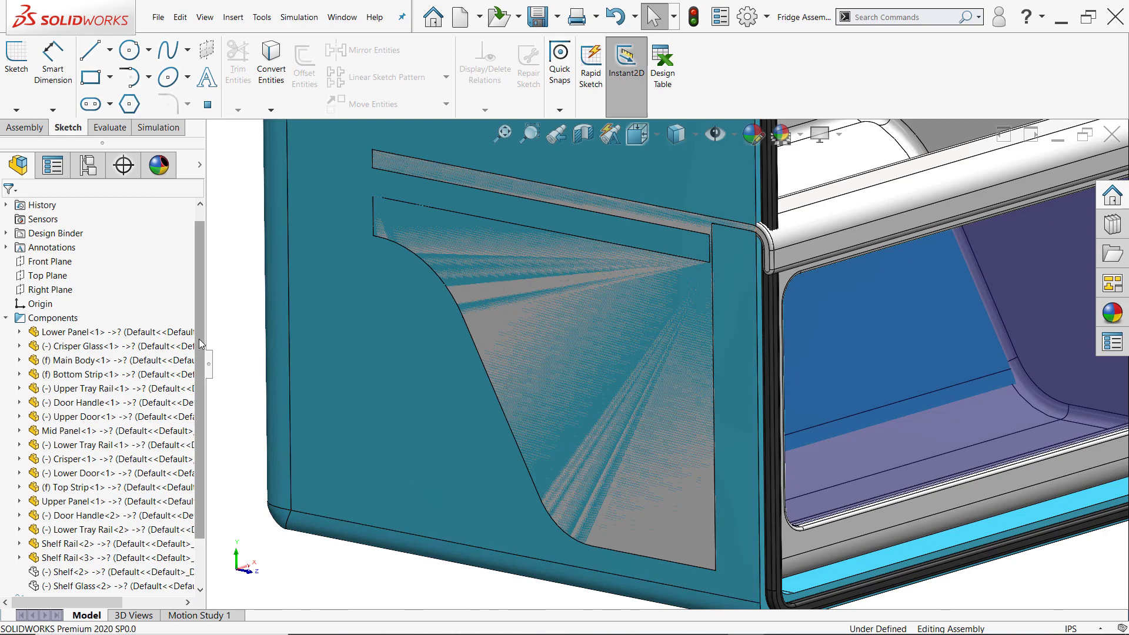
# Expand the Mates folder and select Coincident23 to highlight the faces it joins.
pyautogui.moveTo(199, 339); pyautogui.dragTo(199, 386)
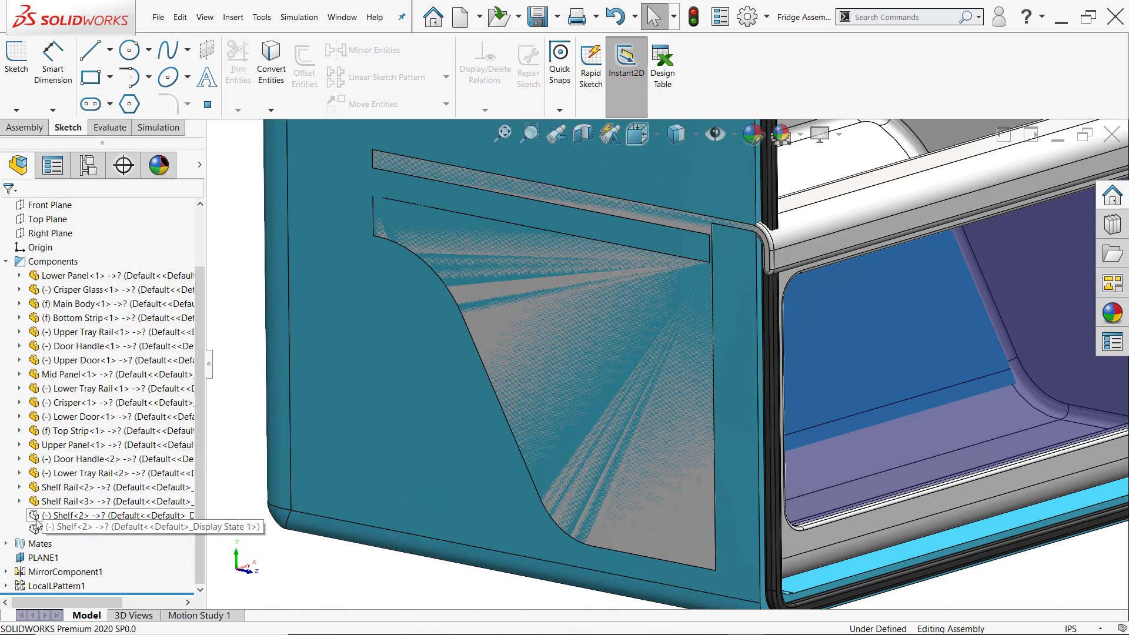
pyautogui.click(6, 543)
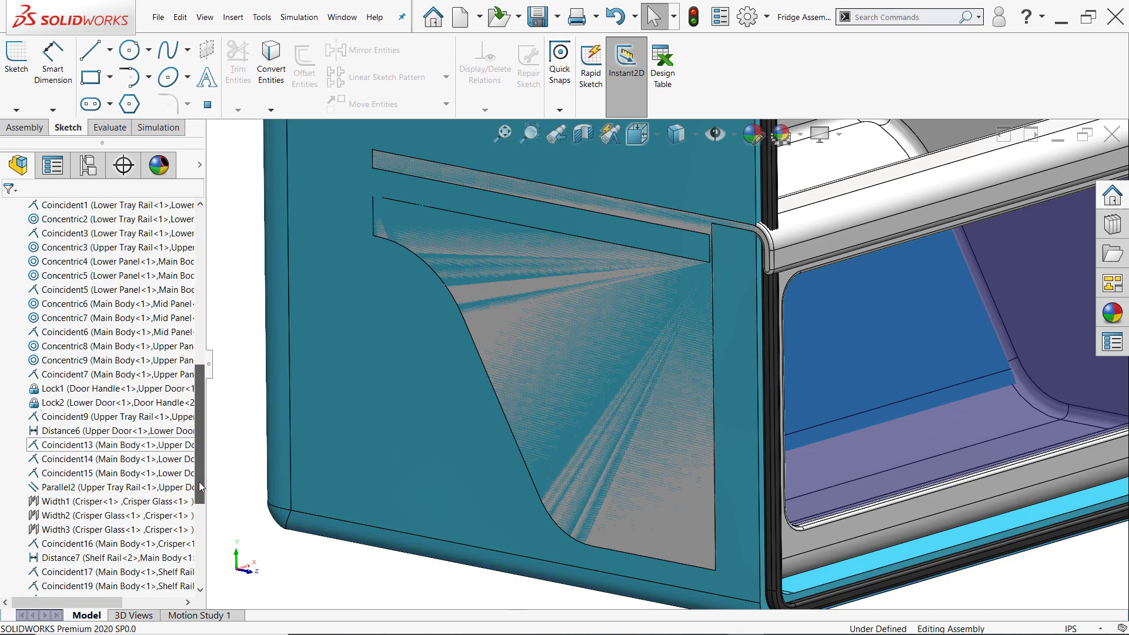
pyautogui.moveTo(199, 486); pyautogui.dragTo(200, 560)
pyautogui.click(148, 487)
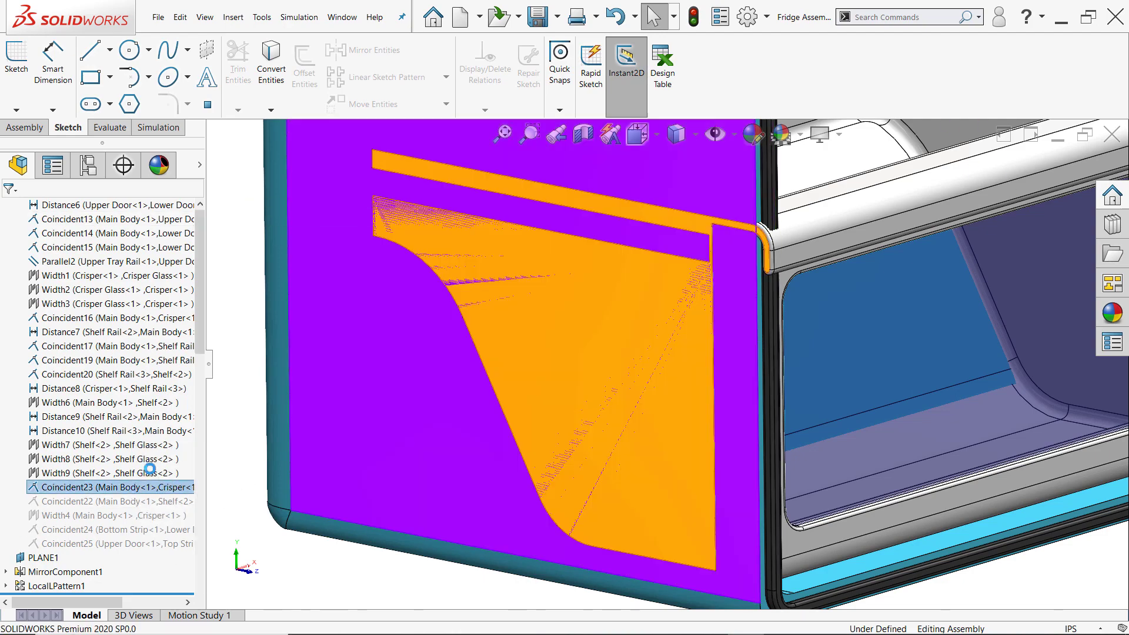
# Select the crisper drawer, then zoom to fit the whole fridge.
pyautogui.click(261, 428)
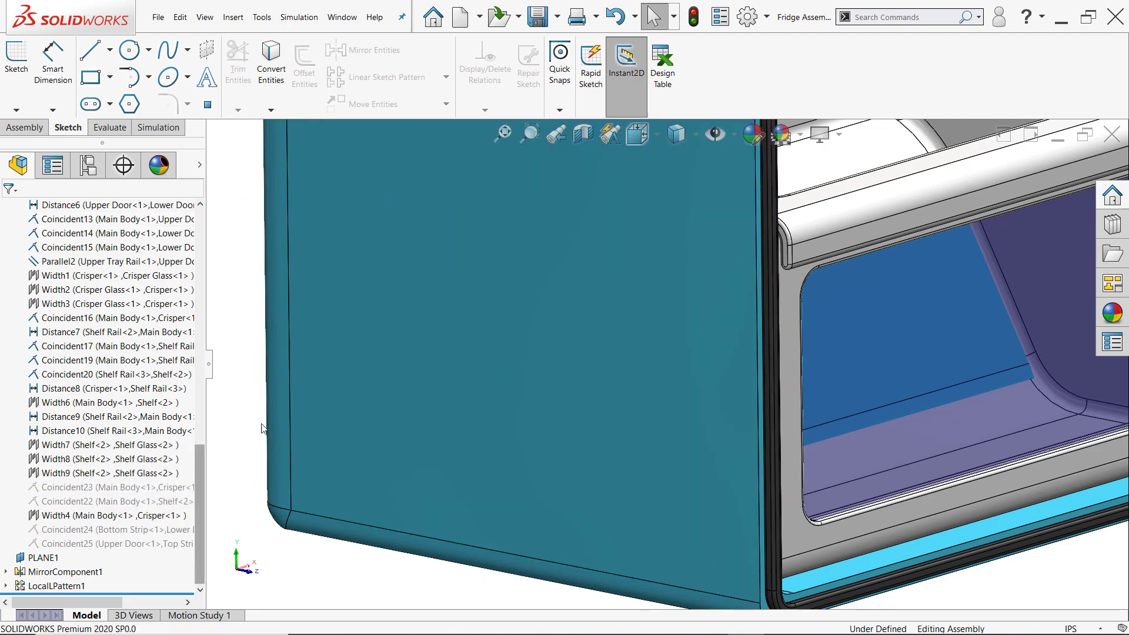
pyautogui.moveTo(262, 428); pyautogui.dragTo(630, 309, button='middle')
pyautogui.click(648, 326)
pyautogui.scroll(-5, 647, 326)
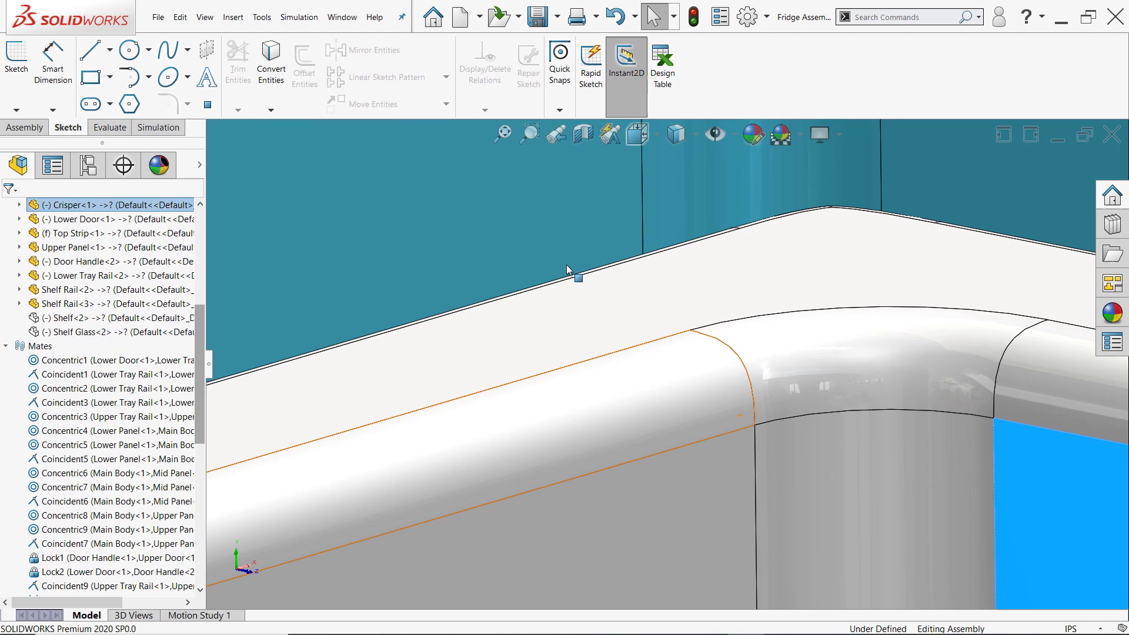
pyautogui.scroll(3, 668, 405)
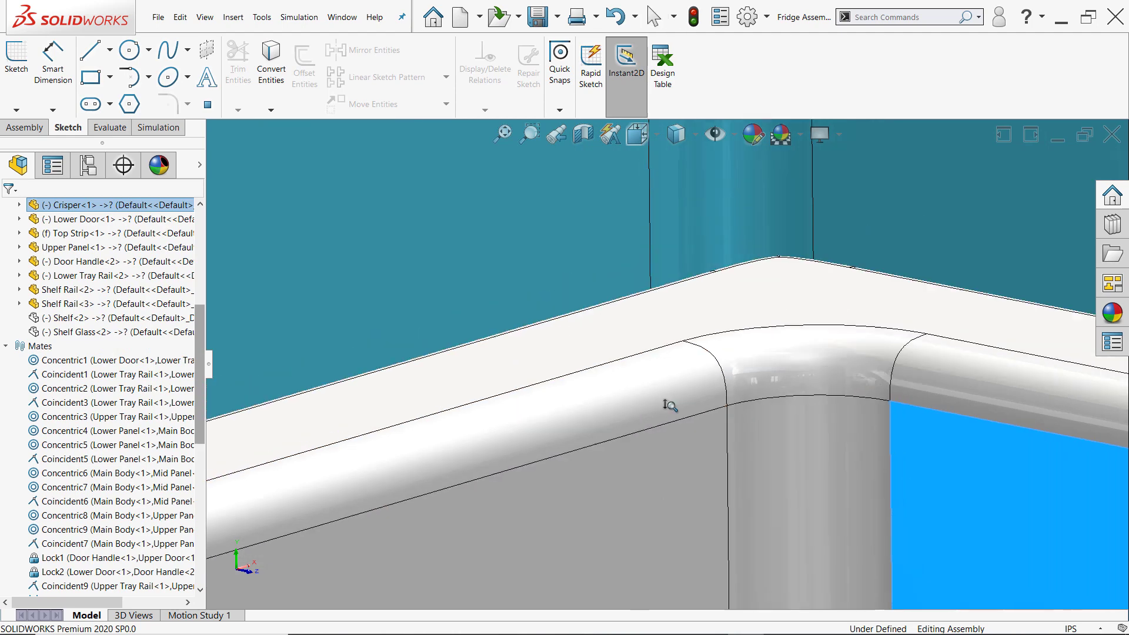
pyautogui.press('f')
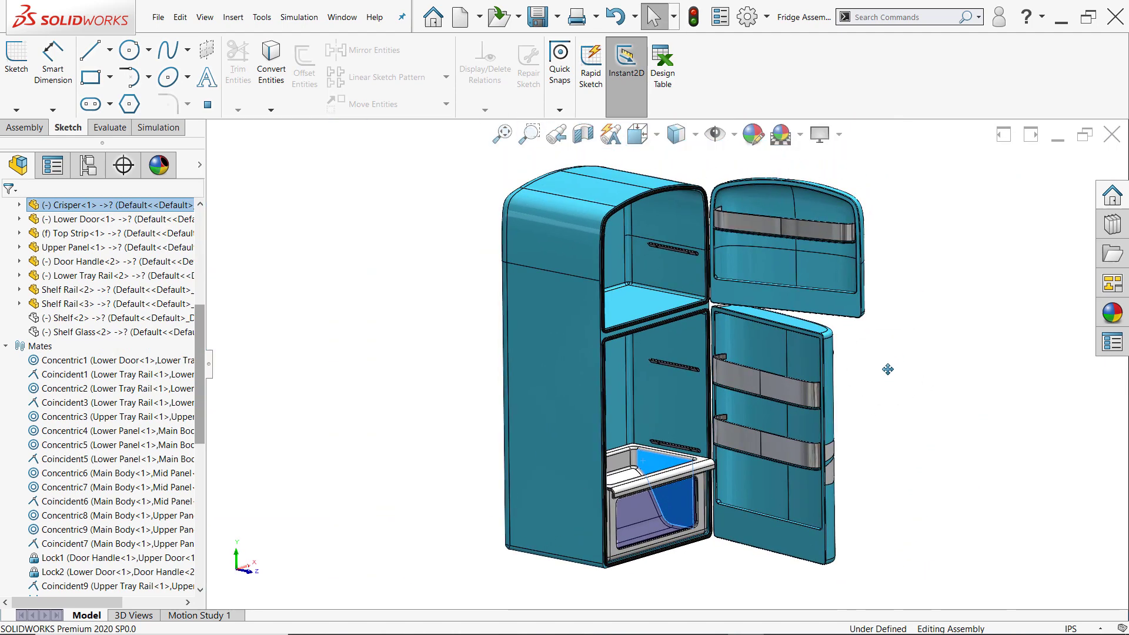
# Restore the display state with shelves and activate the Closed configuration.
pyautogui.rightClick(198, 162)
pyautogui.click(224, 187)
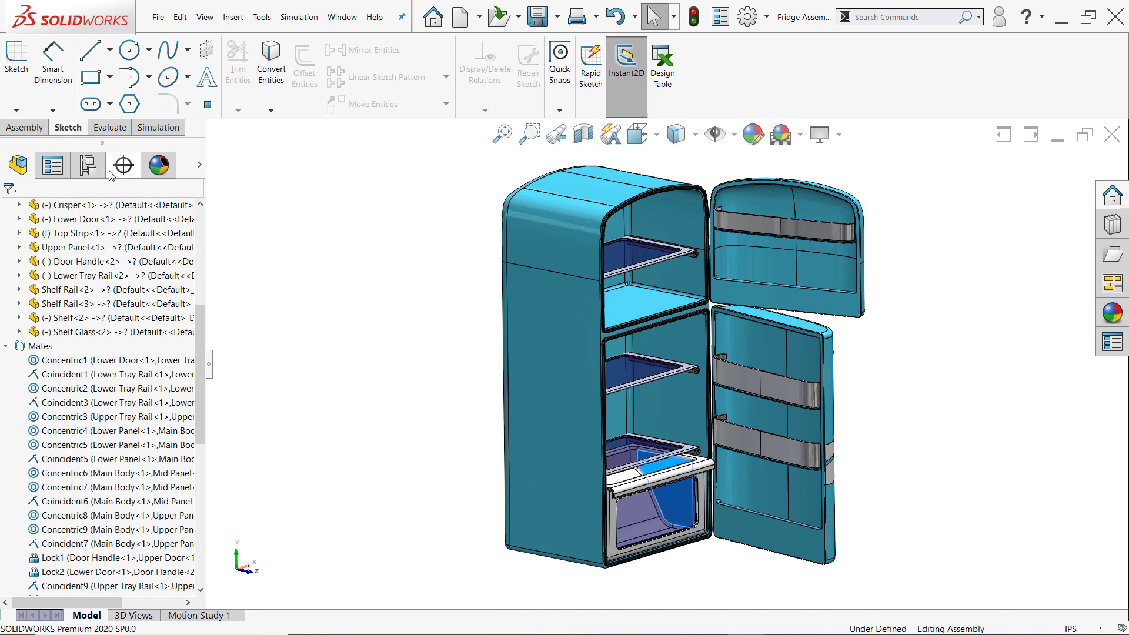
pyautogui.click(88, 165)
pyautogui.doubleClick(83, 227)
pyautogui.click(18, 165)
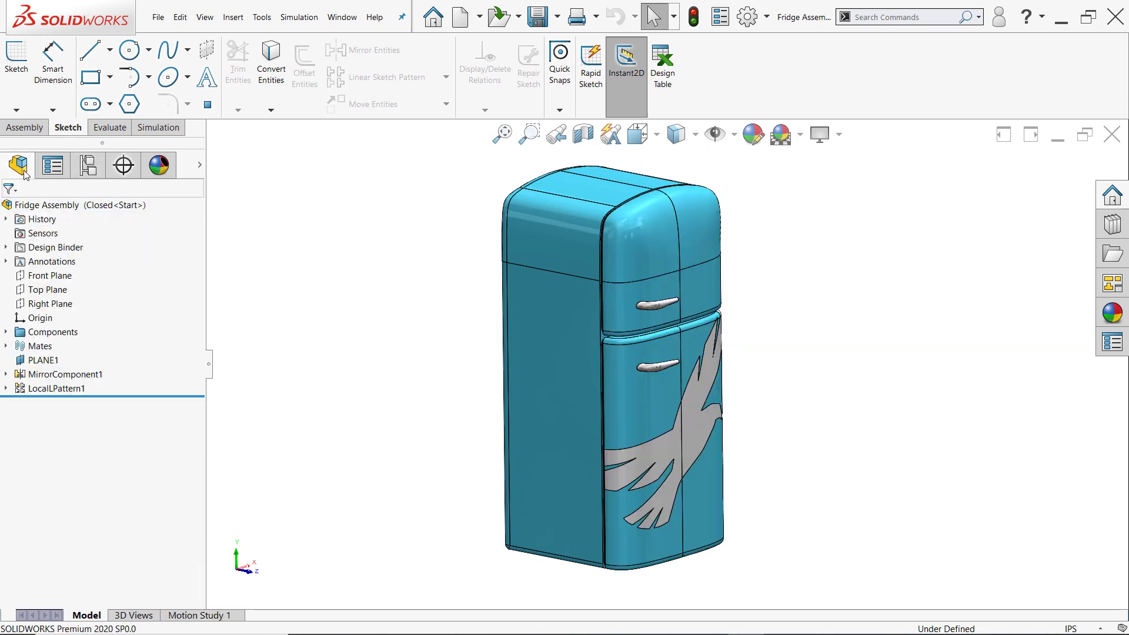
# View the fridge from the Left with Hidden Lines Visible, then return to shaded-with-edges isometric.
pyautogui.click(638, 134)
pyautogui.click(647, 216)
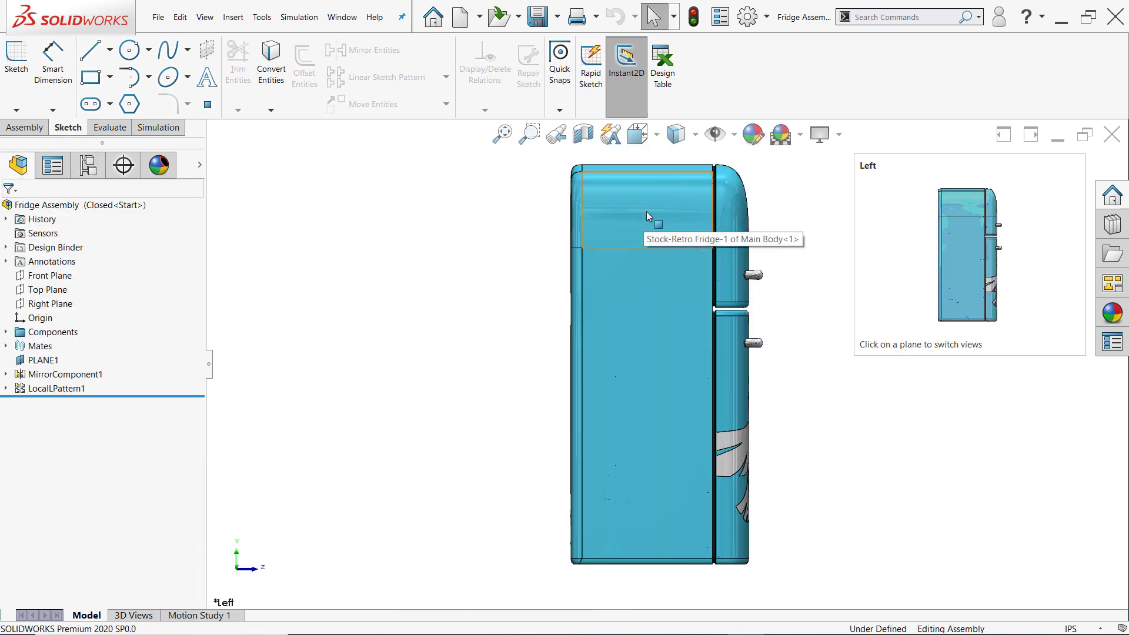
pyautogui.click(695, 134)
pyautogui.click(676, 251)
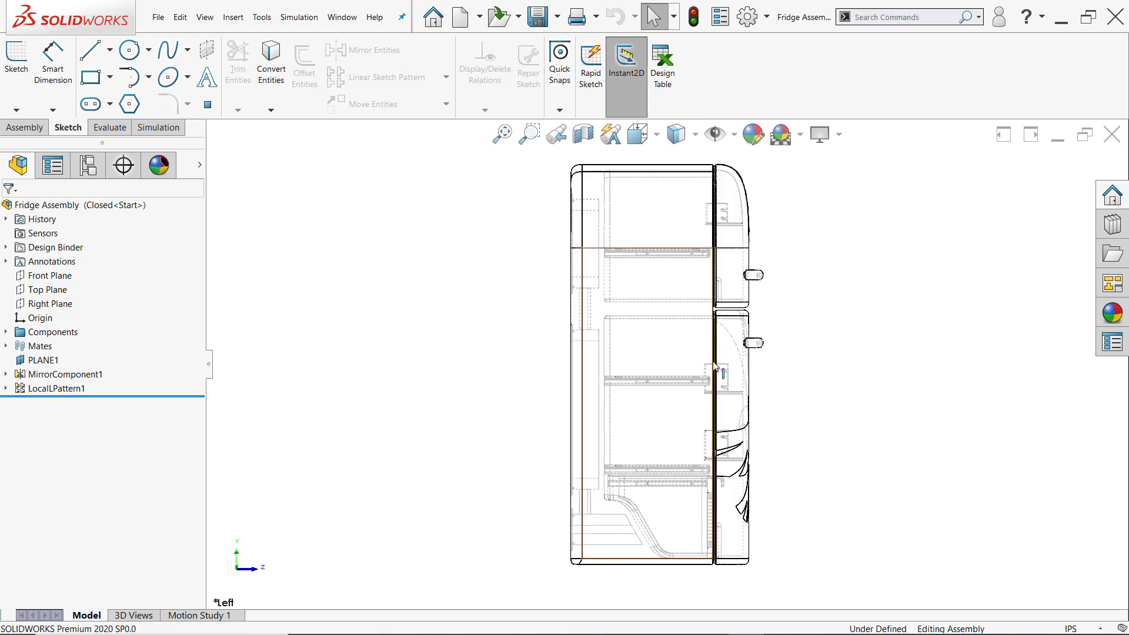
pyautogui.scroll(-6, 647, 377)
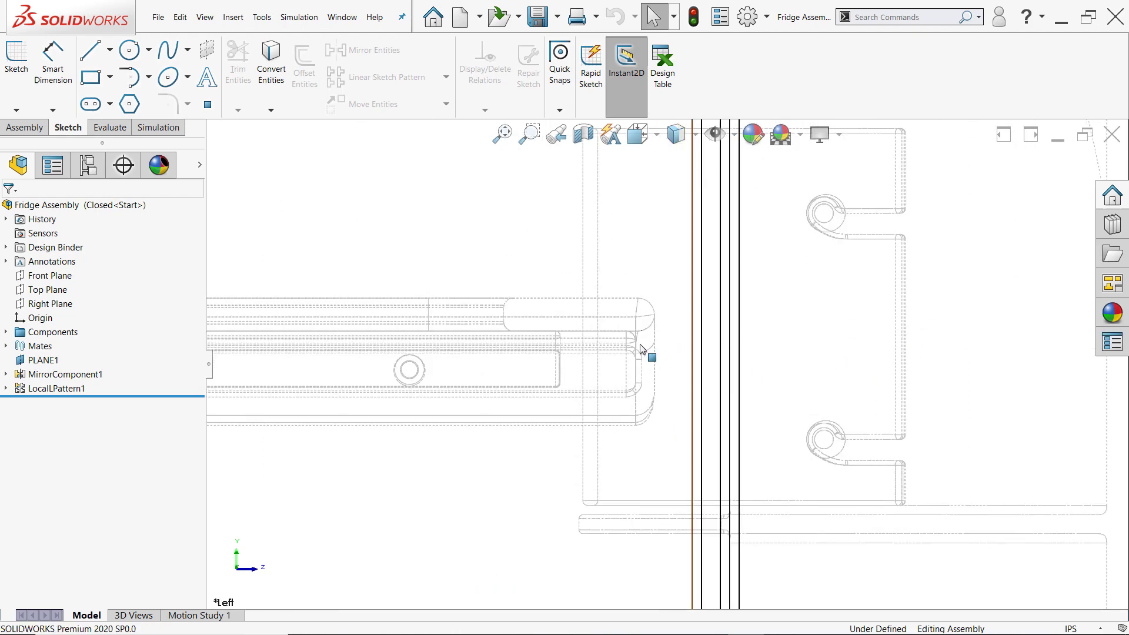
pyautogui.scroll(6, 651, 429)
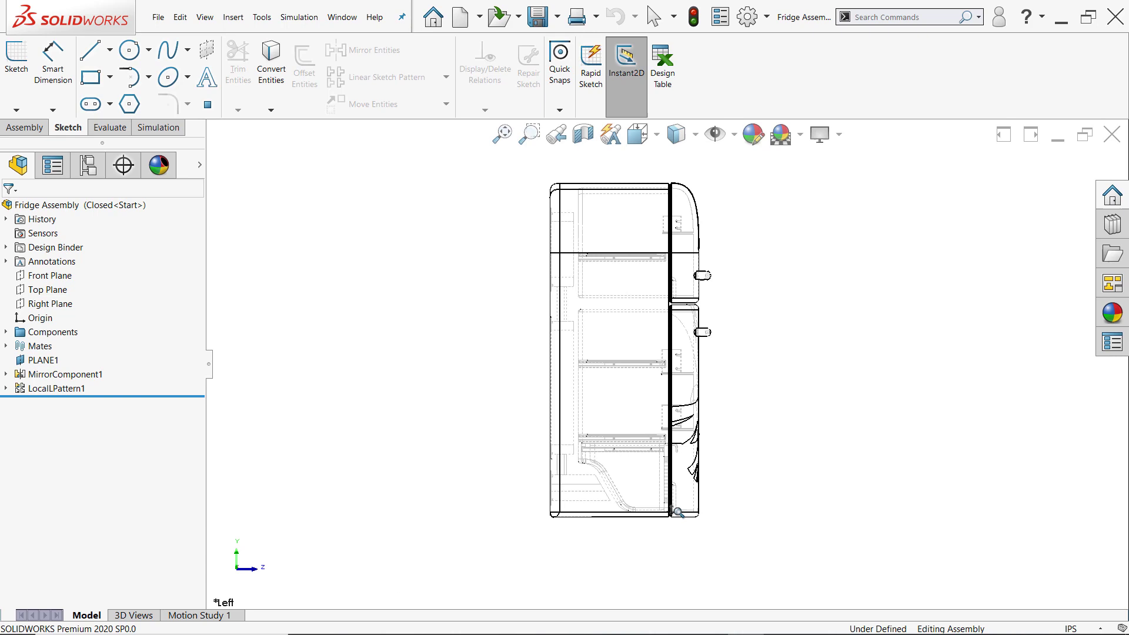
pyautogui.click(696, 134)
pyautogui.click(677, 160)
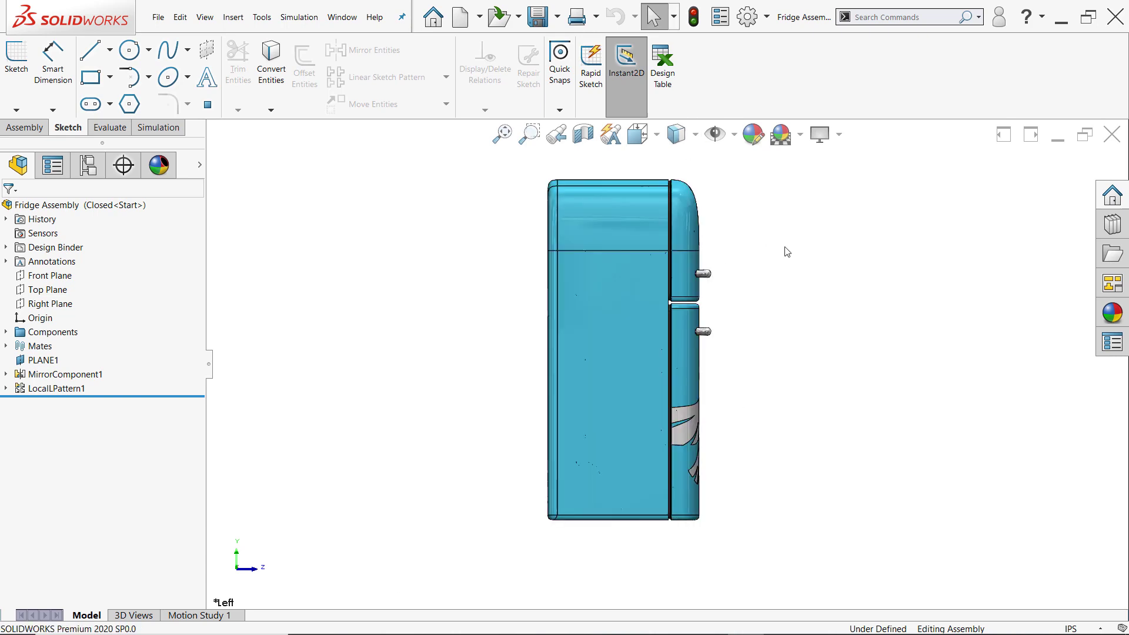
pyautogui.hotkey('ctrl', '7')
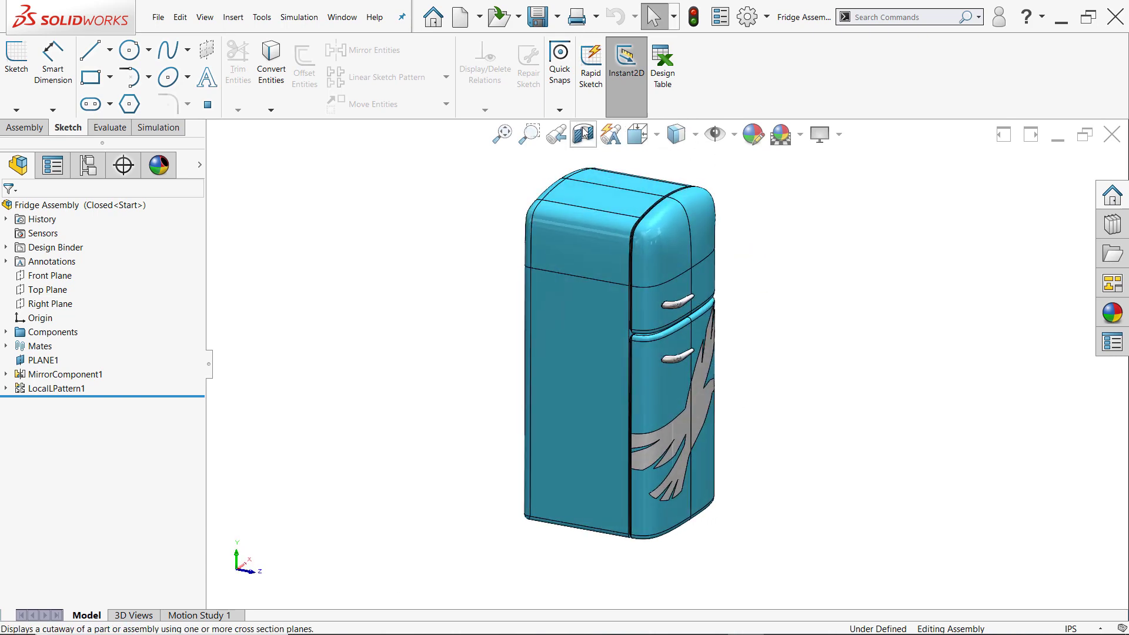
# Cut a section through the closed fridge, zoom to fit, then turn the section view off.
pyautogui.click(585, 134)
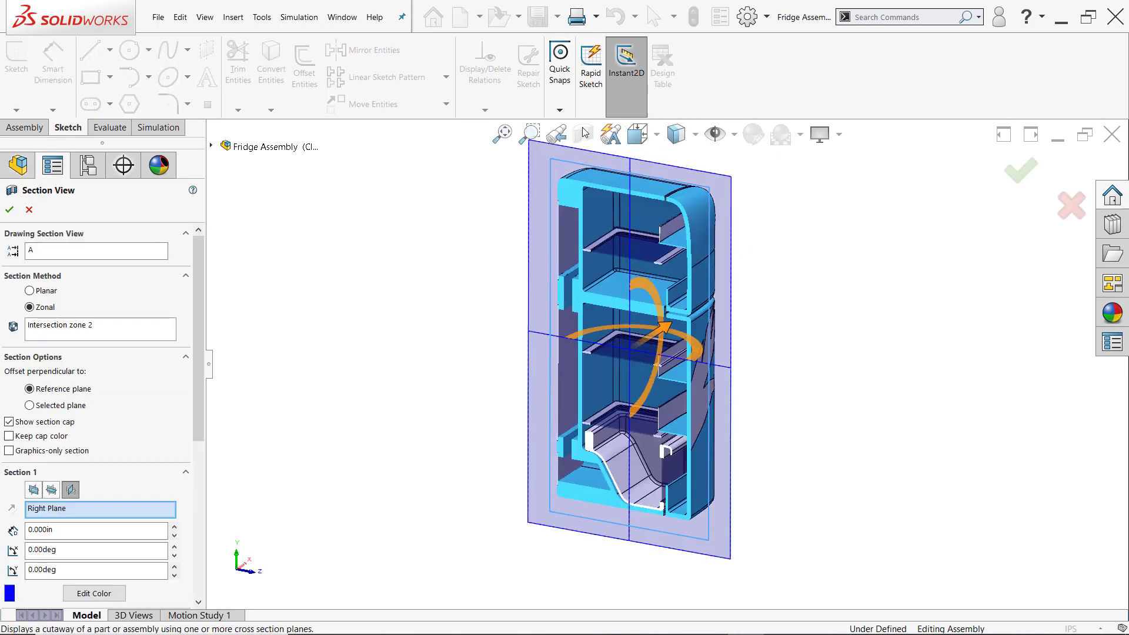
pyautogui.click(11, 210)
pyautogui.scroll(-5, 654, 362)
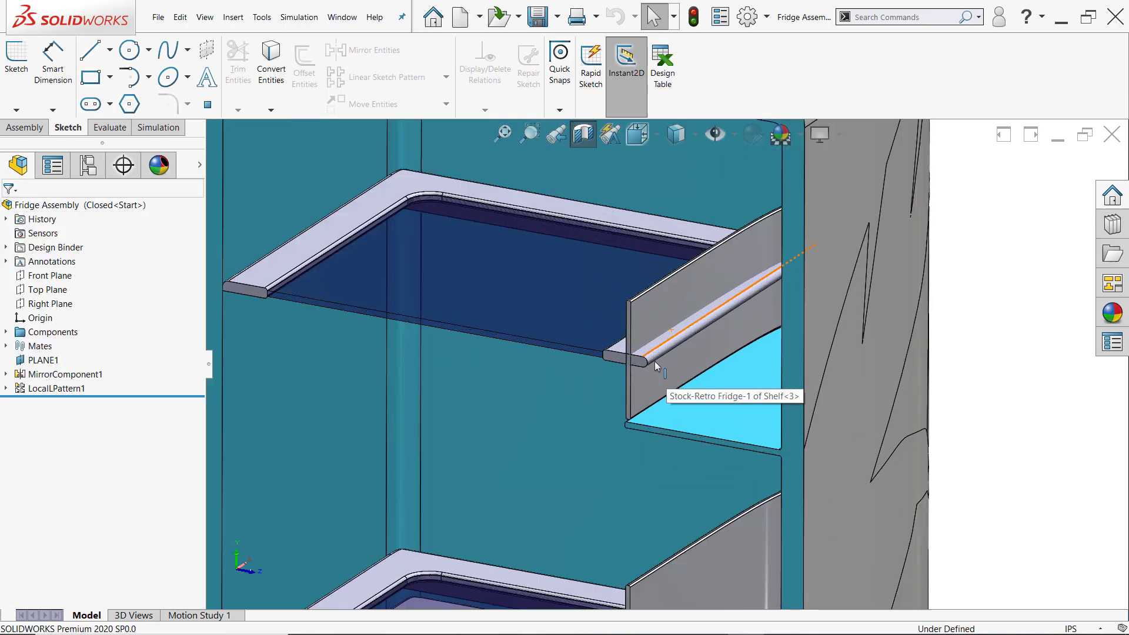
pyautogui.scroll(-3, 655, 361)
pyautogui.scroll(2, 651, 382)
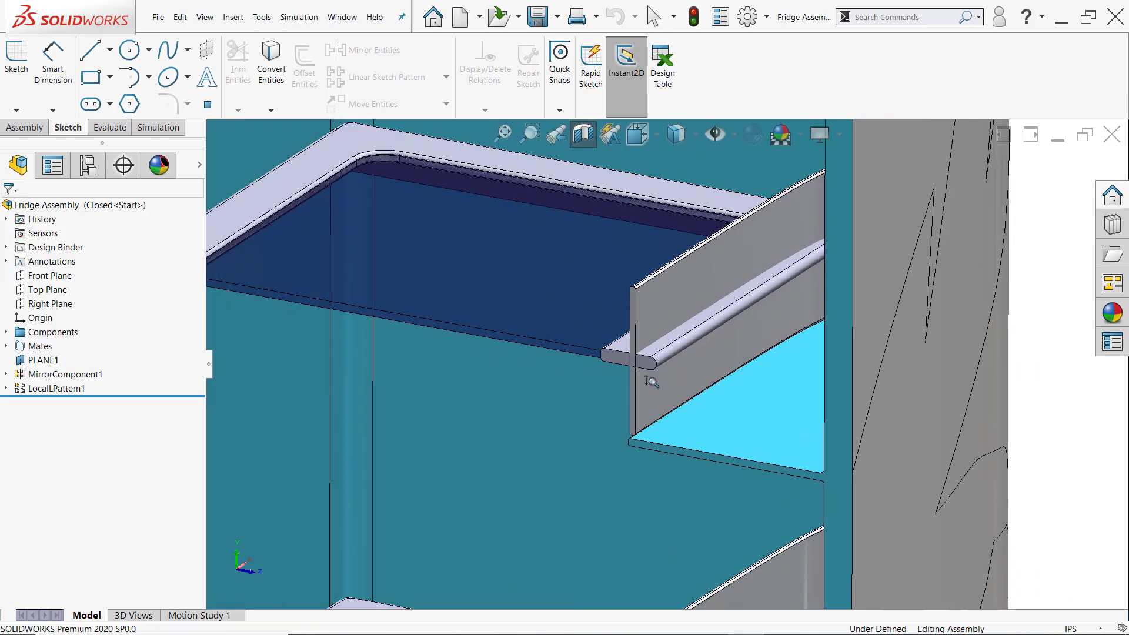
pyautogui.press('f')
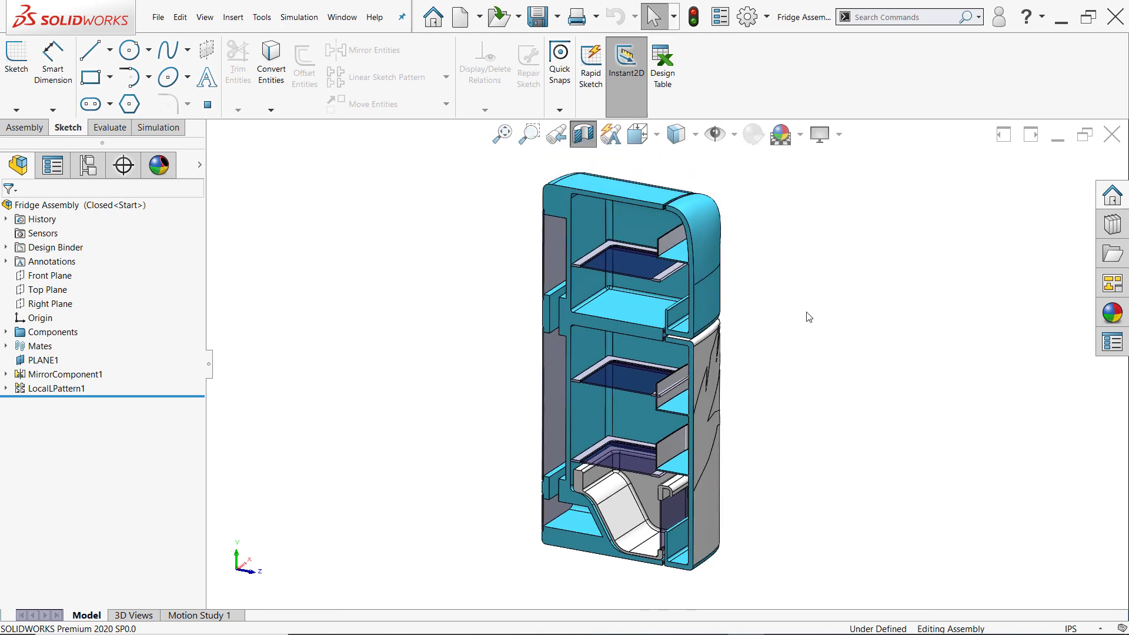
pyautogui.click(583, 134)
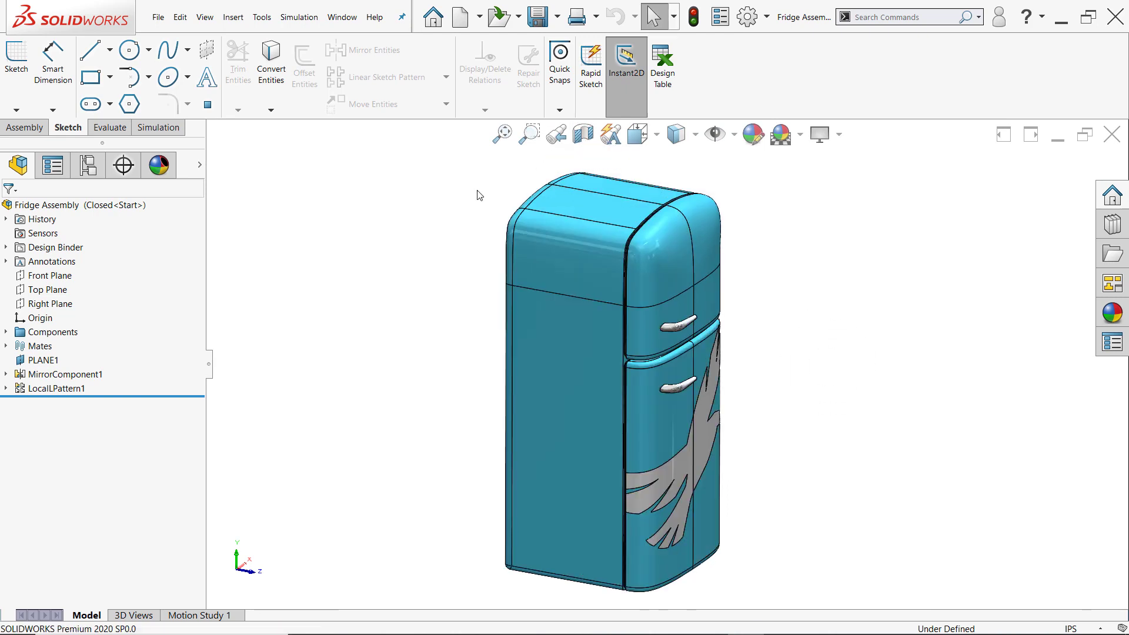
# Activate the Default [Fridge Assembly] configuration with doors open and orbit the view slightly.
pyautogui.click(88, 165)
pyautogui.doubleClick(94, 242)
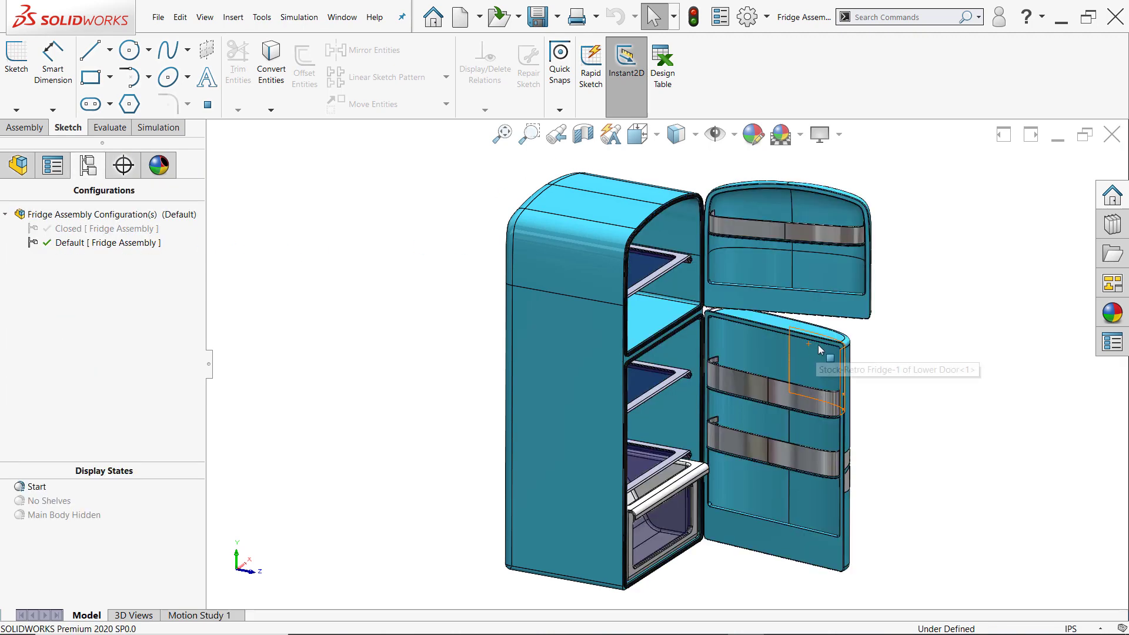
pyautogui.moveTo(797, 300); pyautogui.dragTo(796, 328, button='middle')
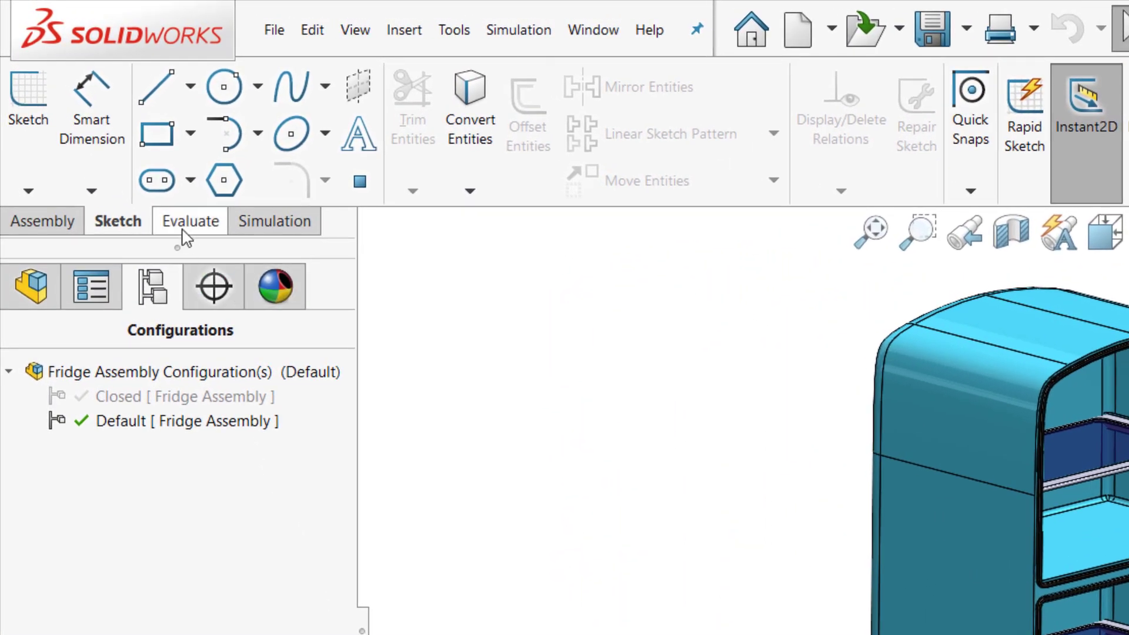
# Open Interference Detection from the Evaluate tab and review its PropertyManager options.
pyautogui.click(188, 222)
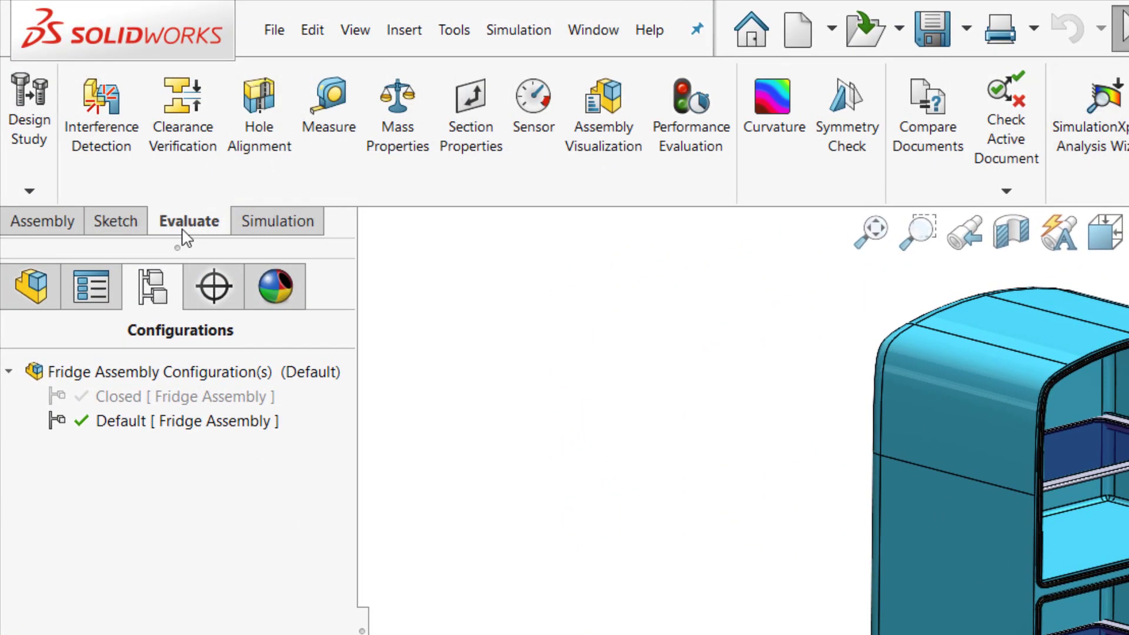
pyautogui.click(103, 109)
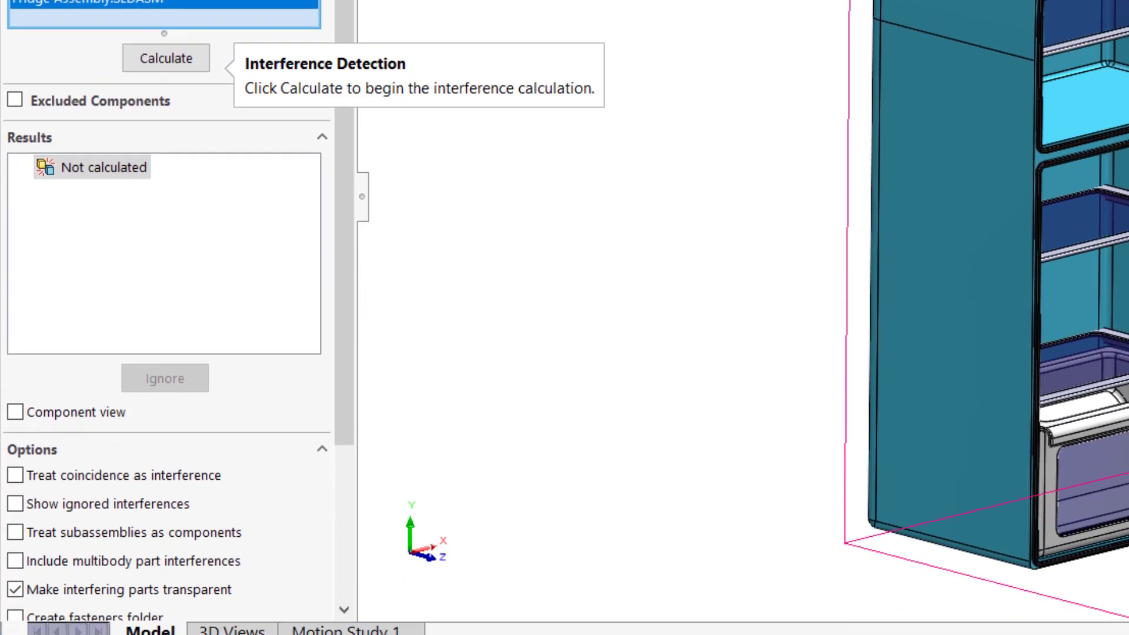
pyautogui.moveTo(346, 14); pyautogui.dragTo(345, 142)
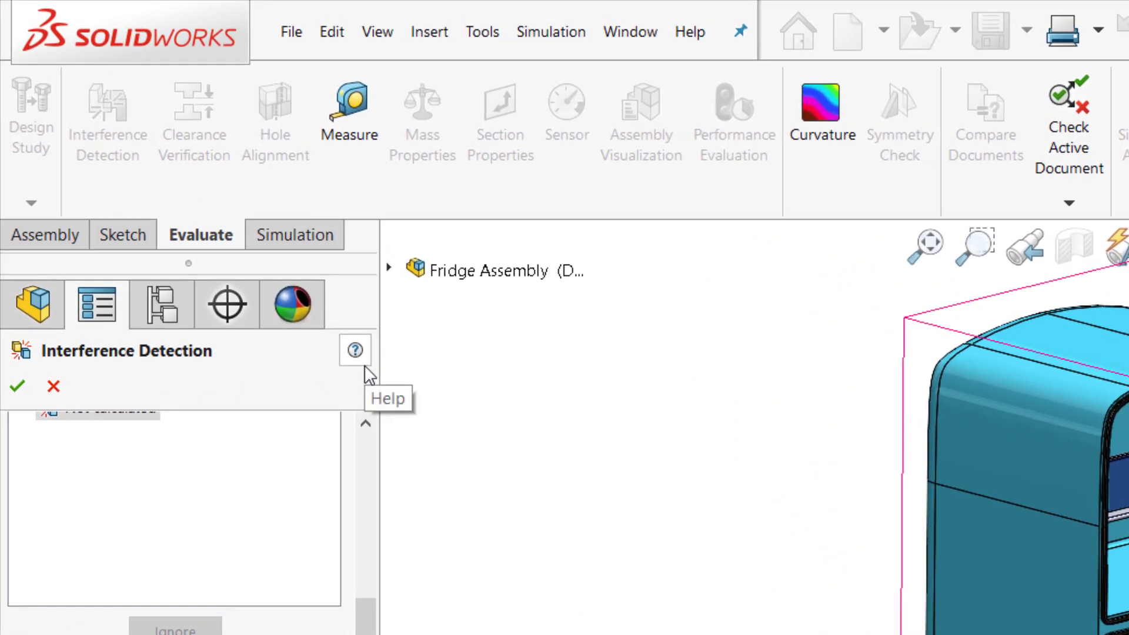
pyautogui.click(251, 252)
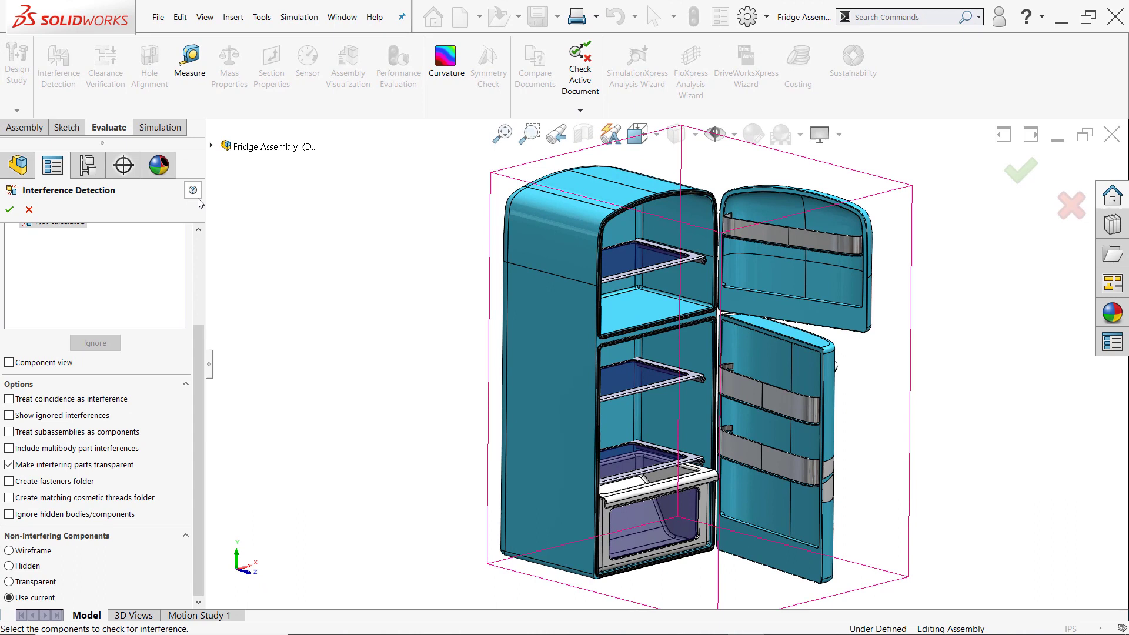
# Keep the Fridge Assembly as the component to check and calculate interferences.
pyautogui.moveTo(198, 355); pyautogui.dragTo(199, 264)
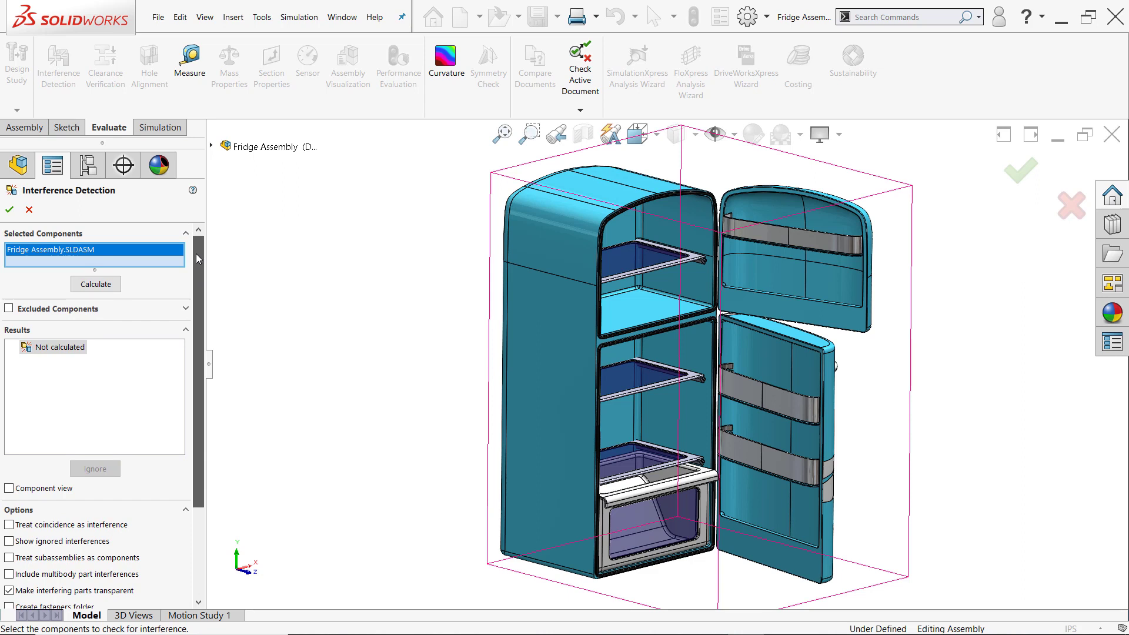
pyautogui.click(132, 254)
pyautogui.rightClick(132, 254)
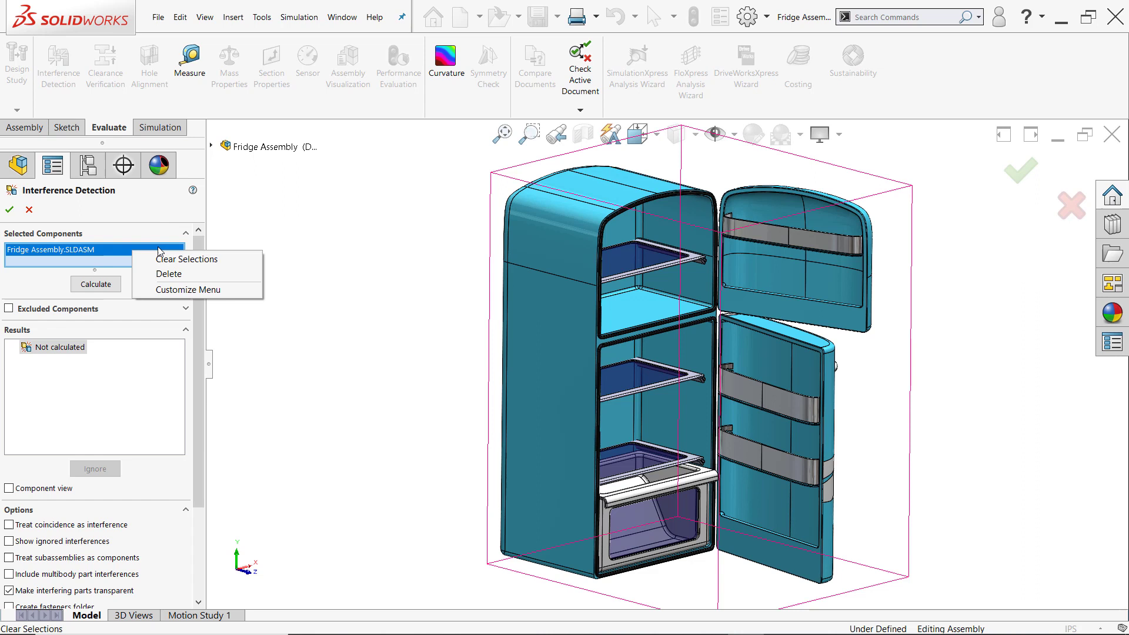
pyautogui.press('Escape')
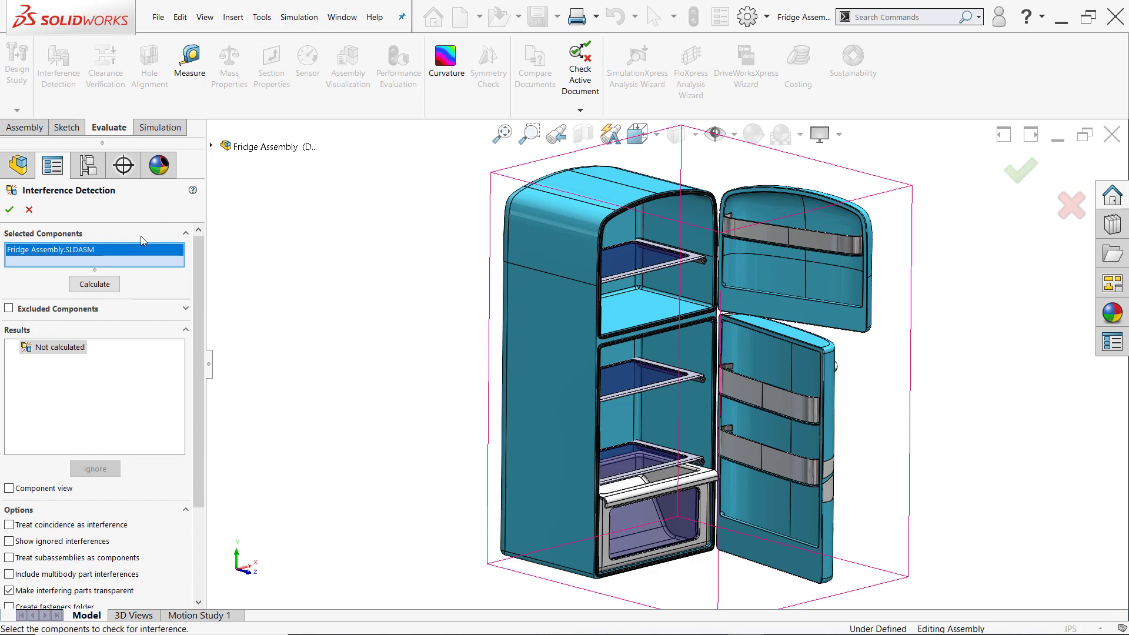
pyautogui.click(112, 286)
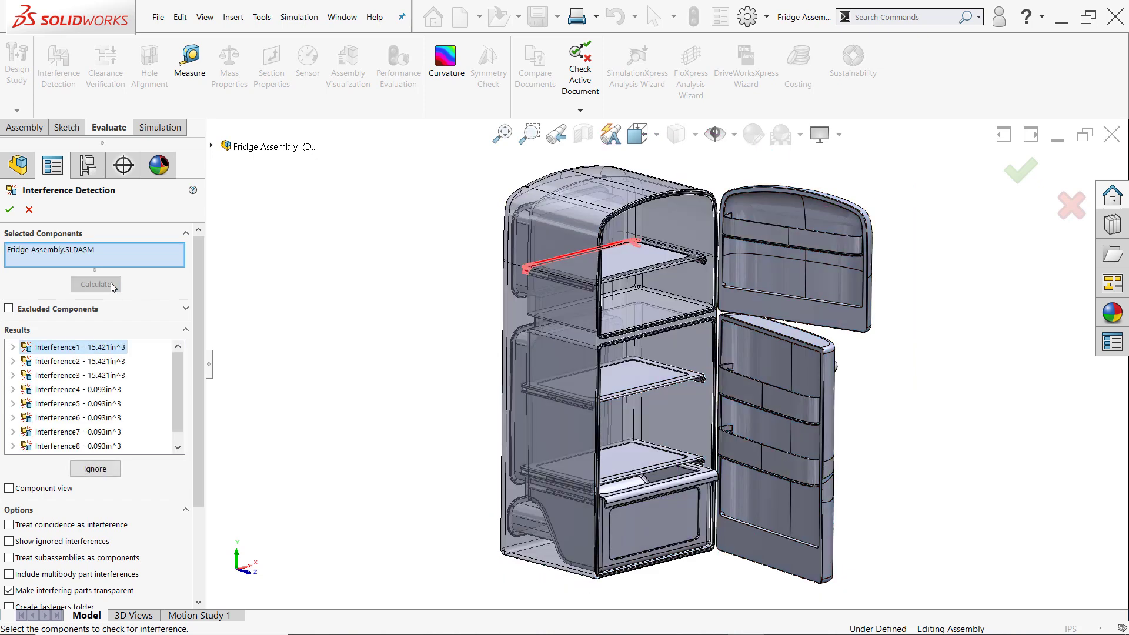
# Review each listed interference on the model, through Interference9 at the middle shelf.
pyautogui.click(109, 362)
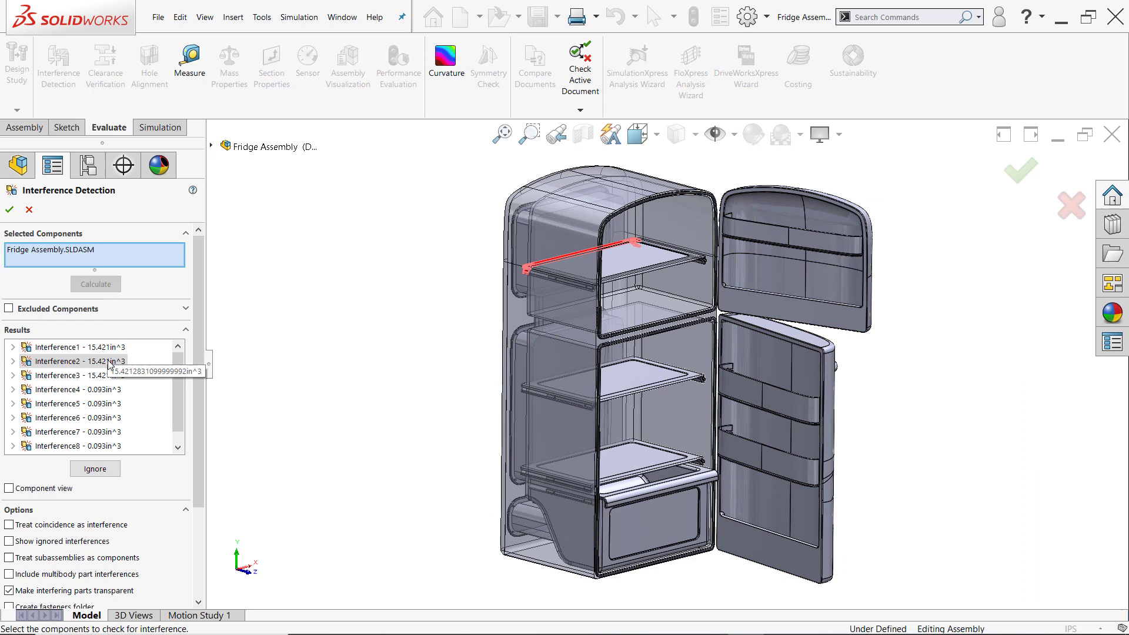
pyautogui.click(108, 377)
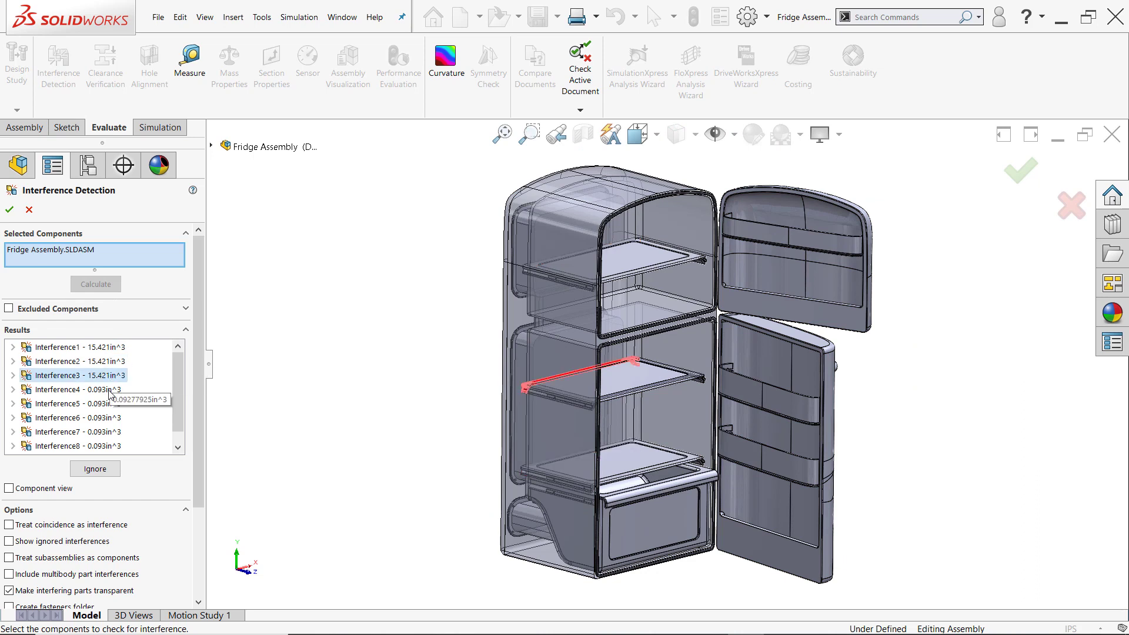
pyautogui.click(111, 391)
pyautogui.click(108, 405)
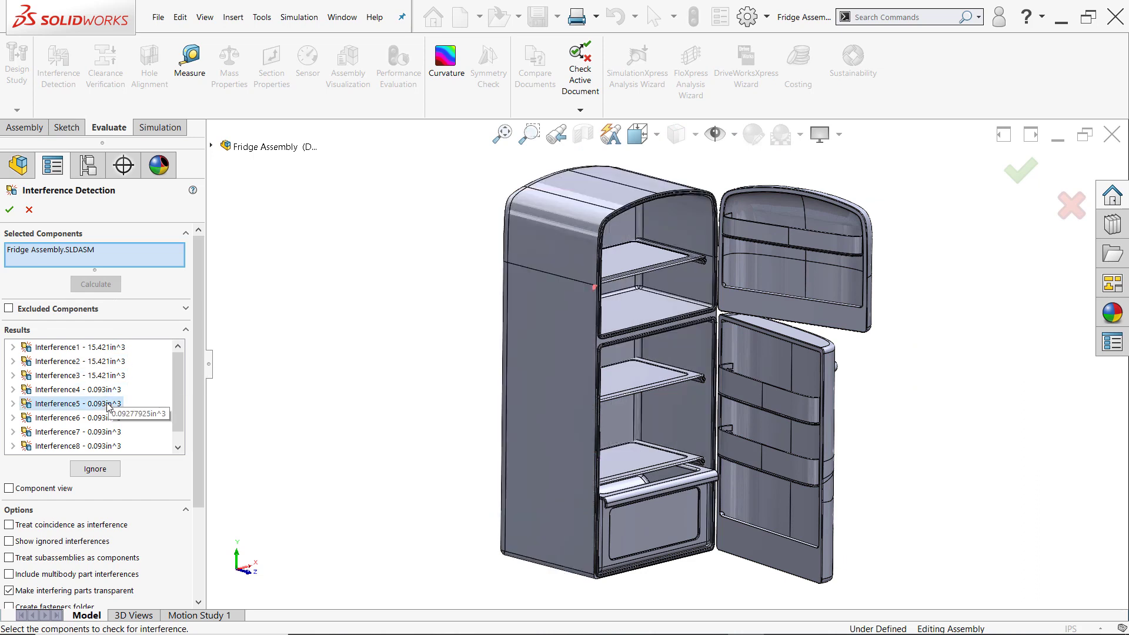
pyautogui.click(107, 419)
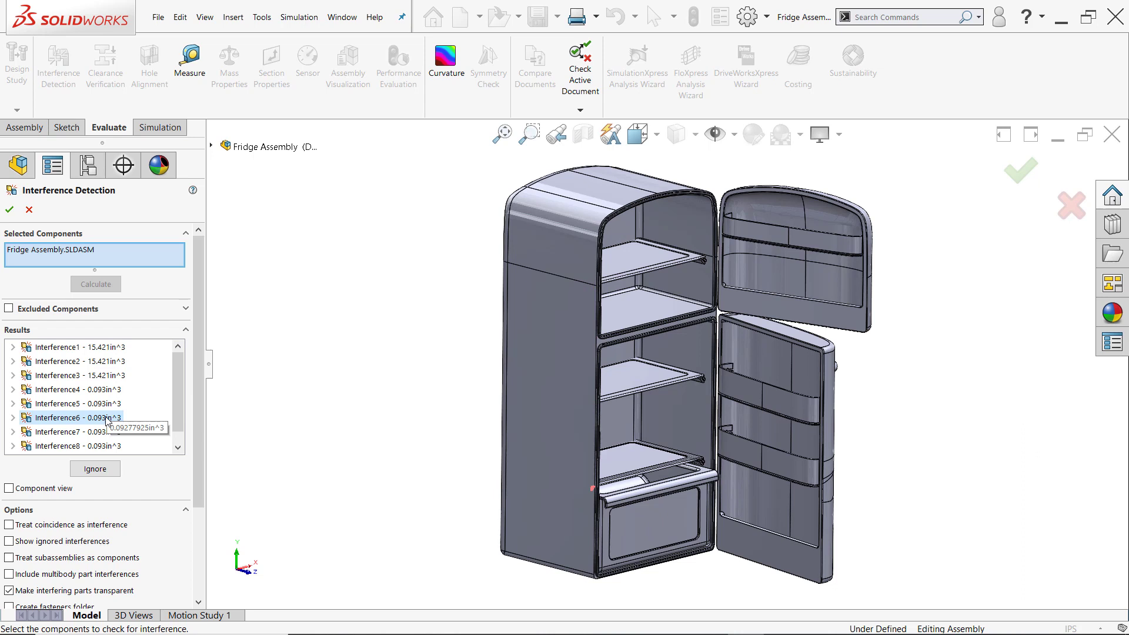
pyautogui.scroll(-1, 108, 418)
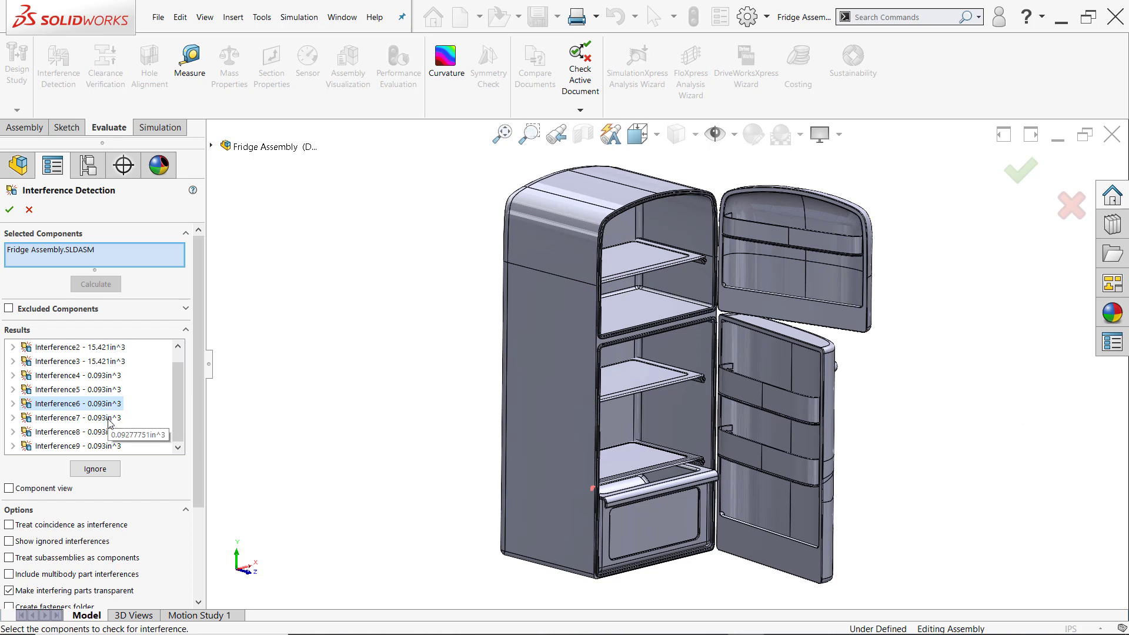
pyautogui.click(111, 431)
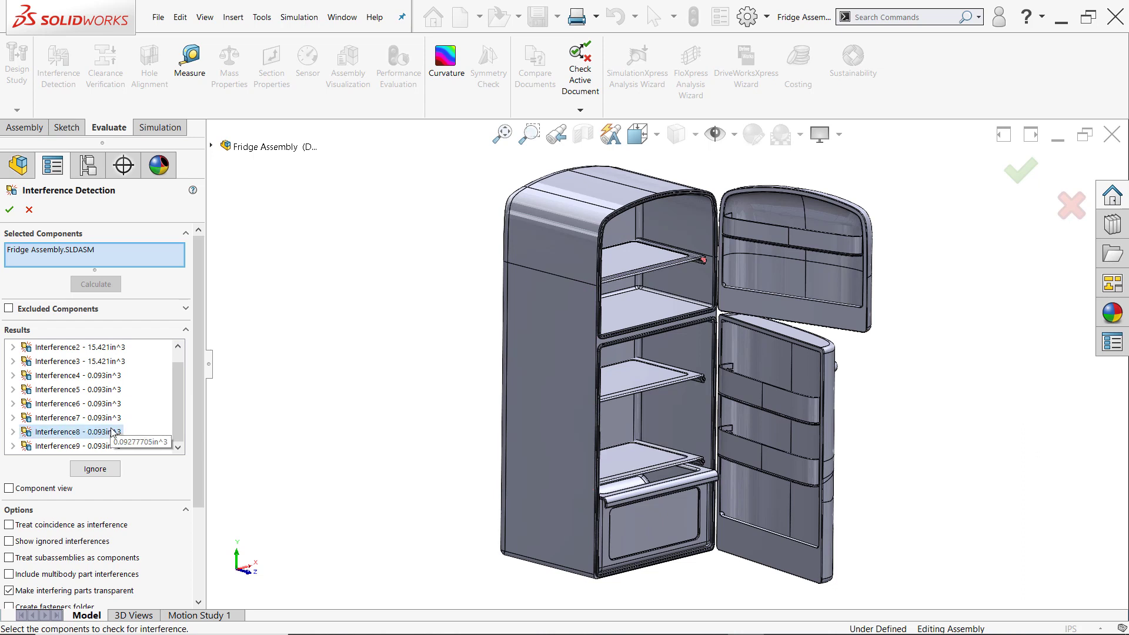
pyautogui.click(111, 447)
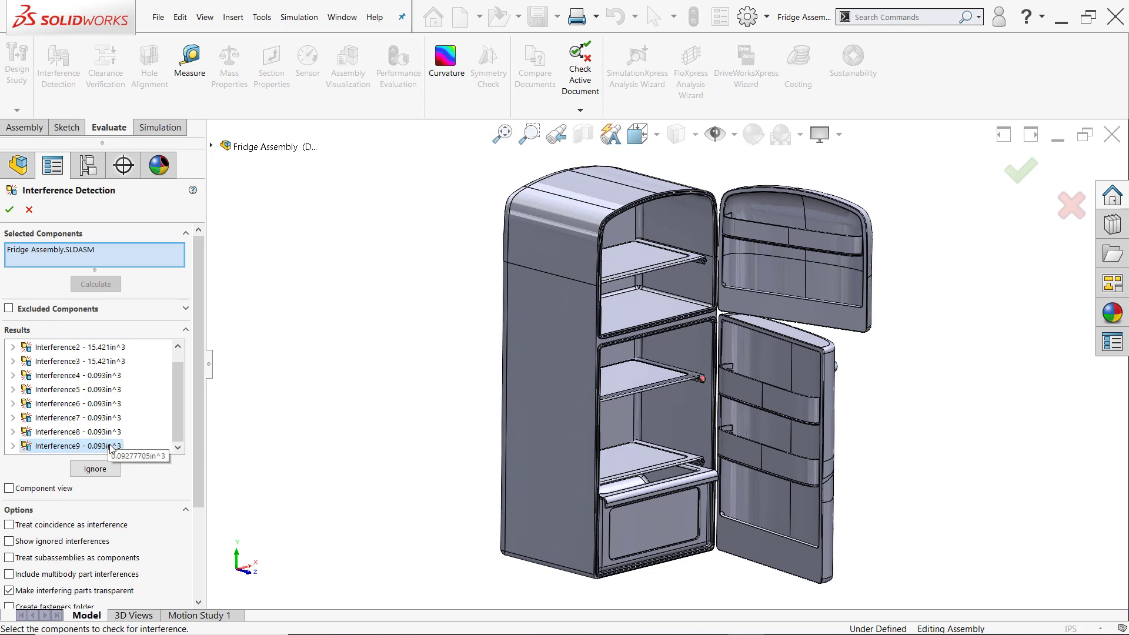
# Zoom to Interference9's shelf bracket clash and mark it Ignored.
pyautogui.rightClick(112, 450)
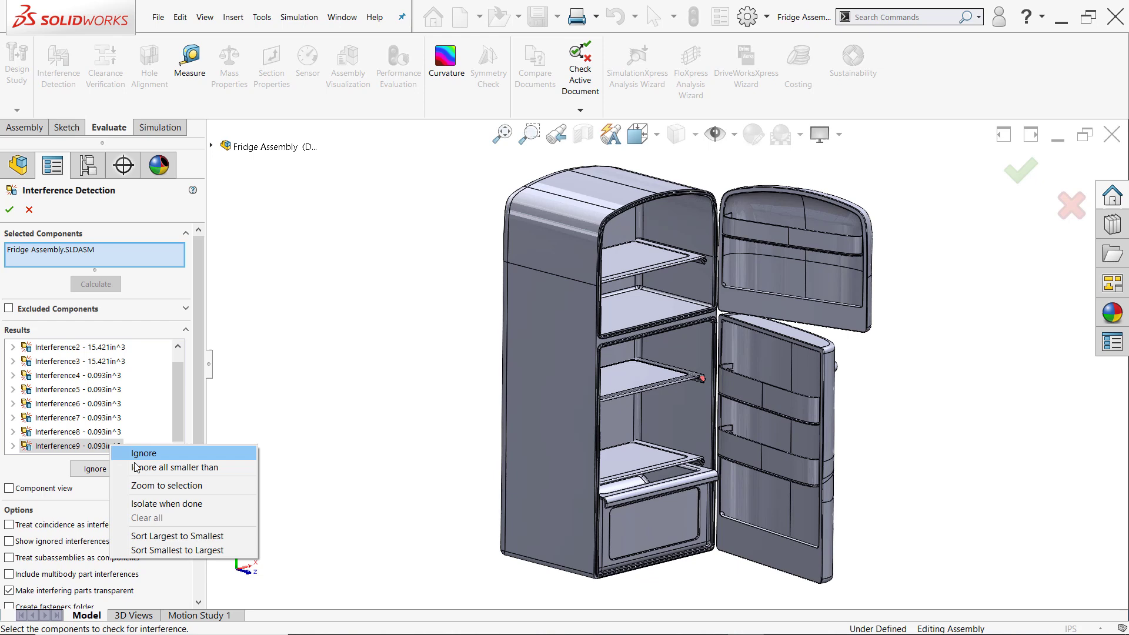
pyautogui.click(149, 488)
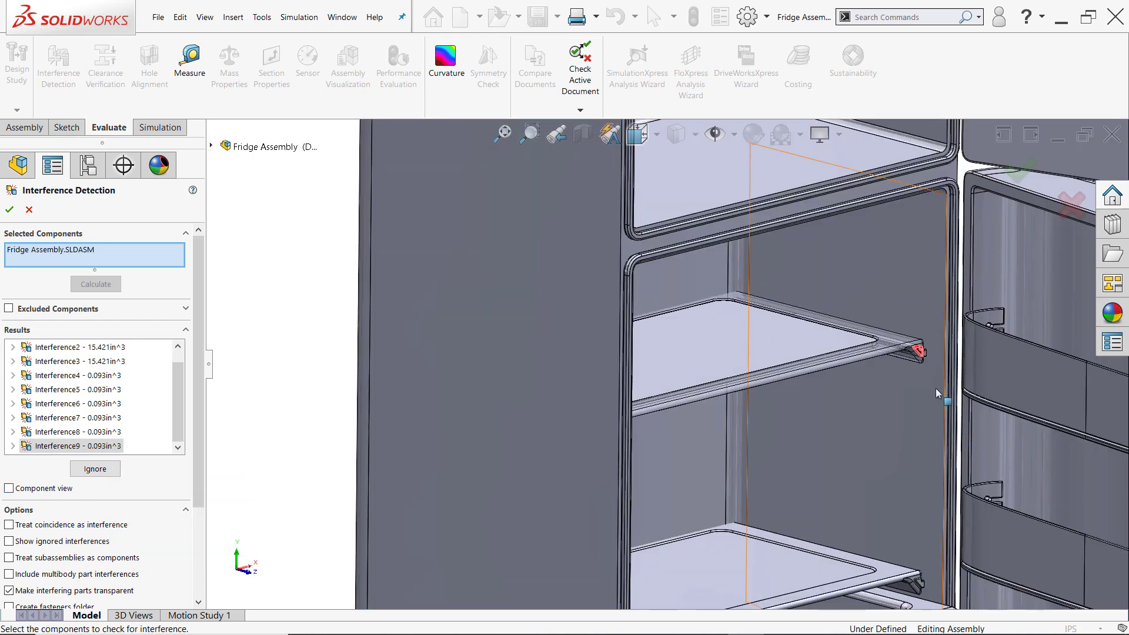
pyautogui.scroll(-8, 929, 355)
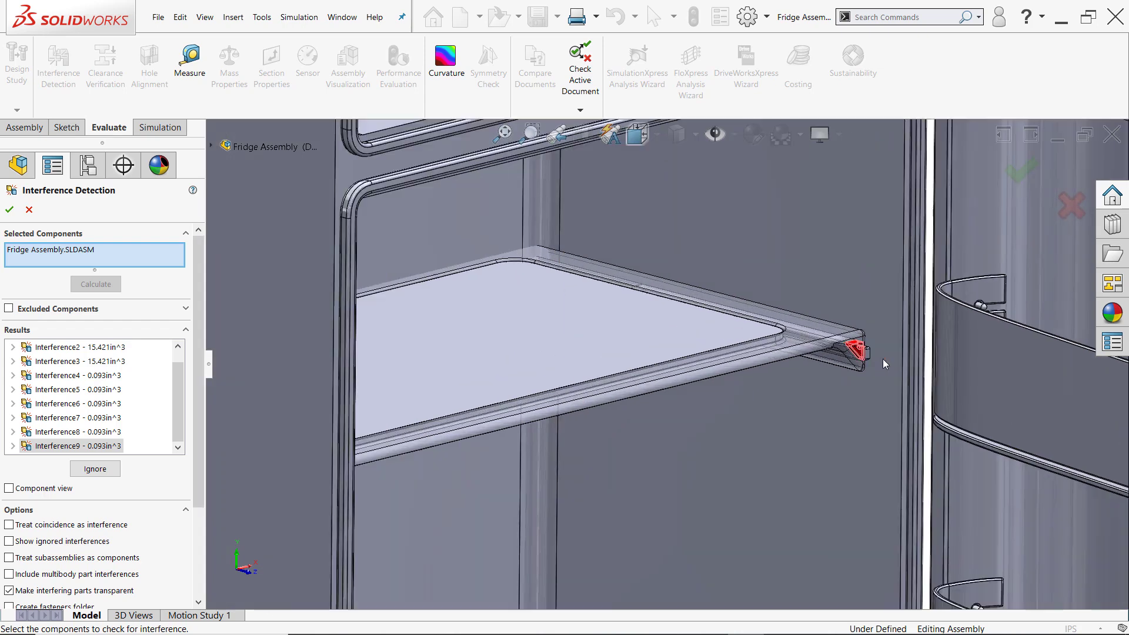
pyautogui.scroll(-2, 848, 340)
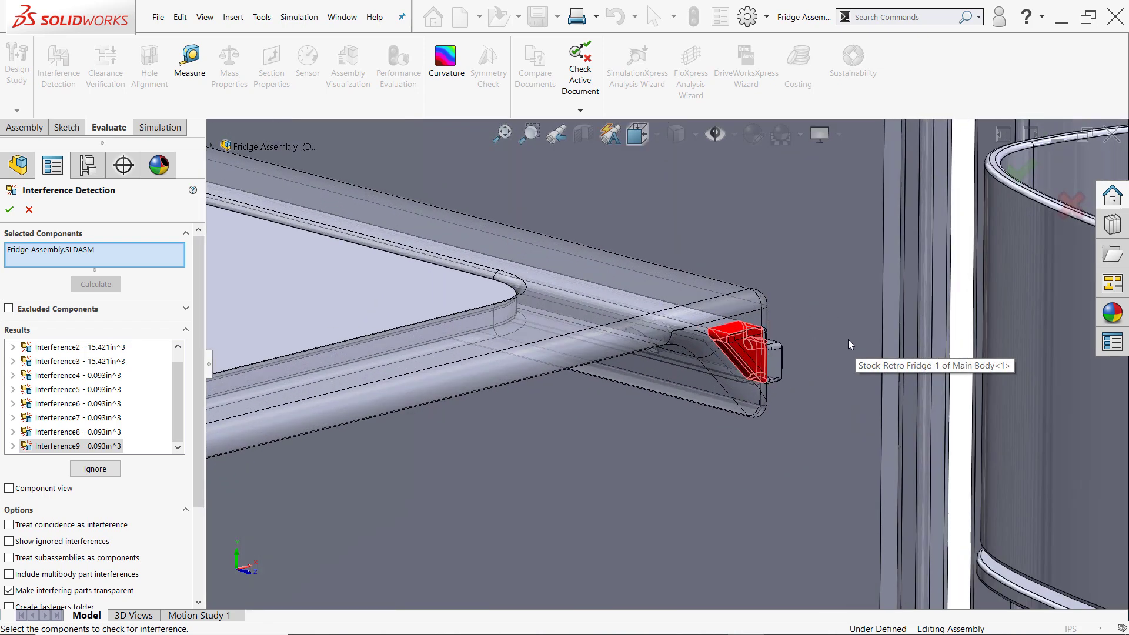
pyautogui.click(115, 469)
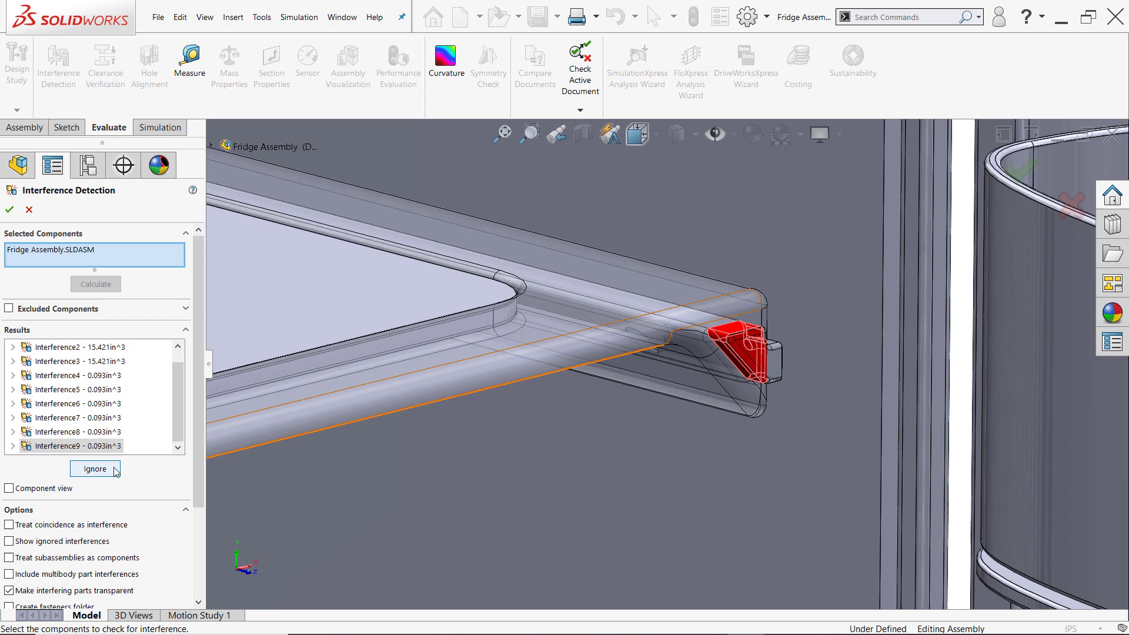
# Close the interference check and unsuppress the Coincident22 mate.
pyautogui.click(10, 209)
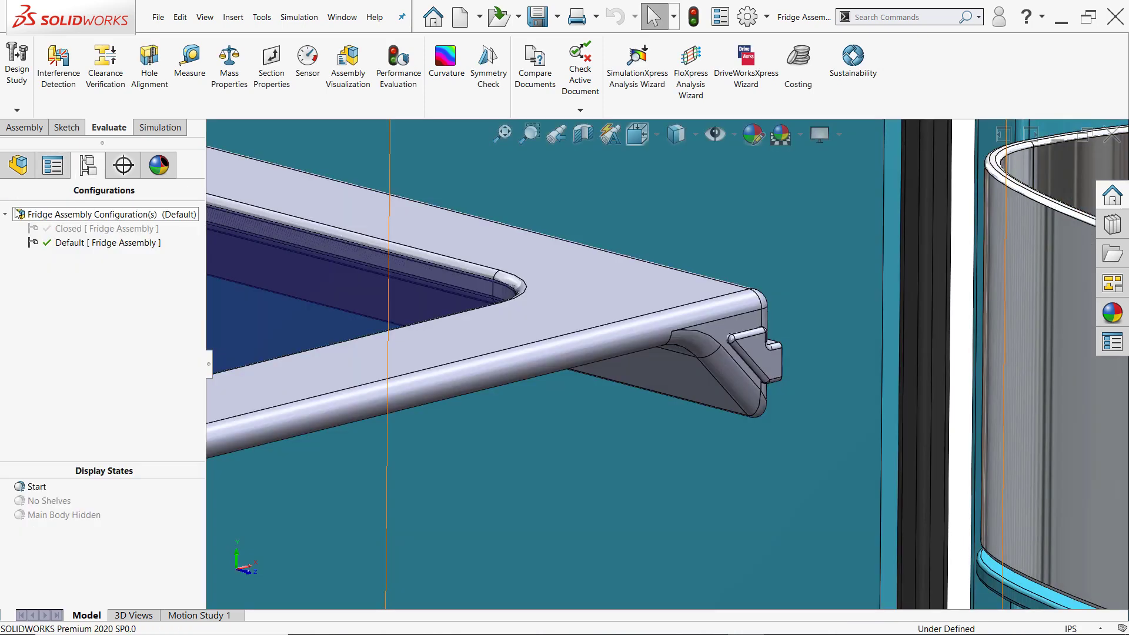
pyautogui.scroll(-15, 81, 411)
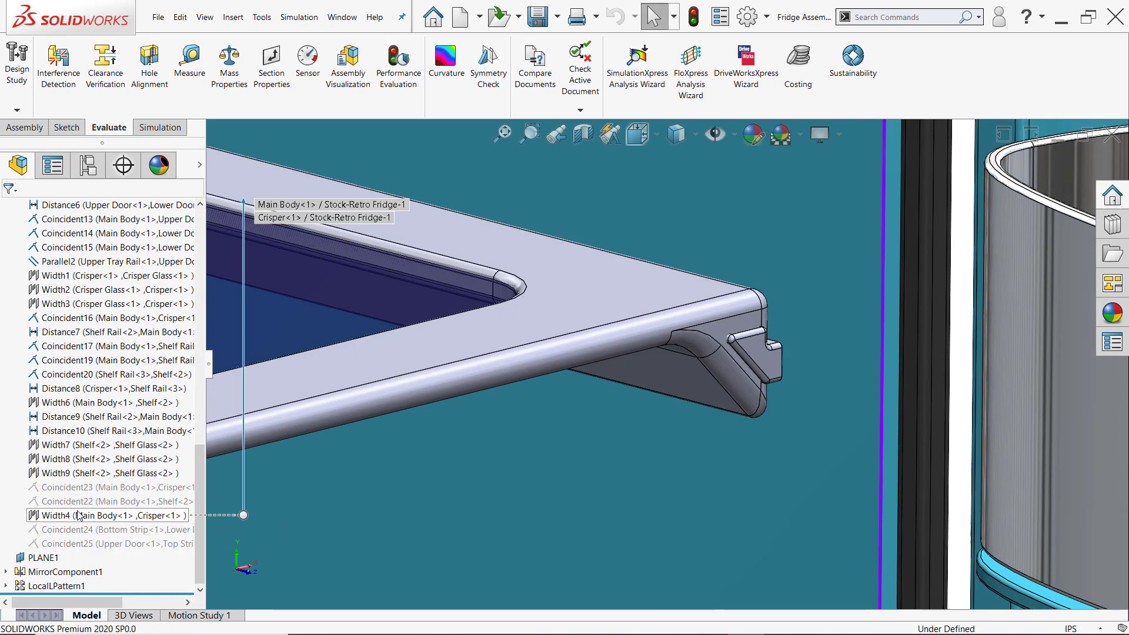
pyautogui.click(83, 504)
pyautogui.click(113, 468)
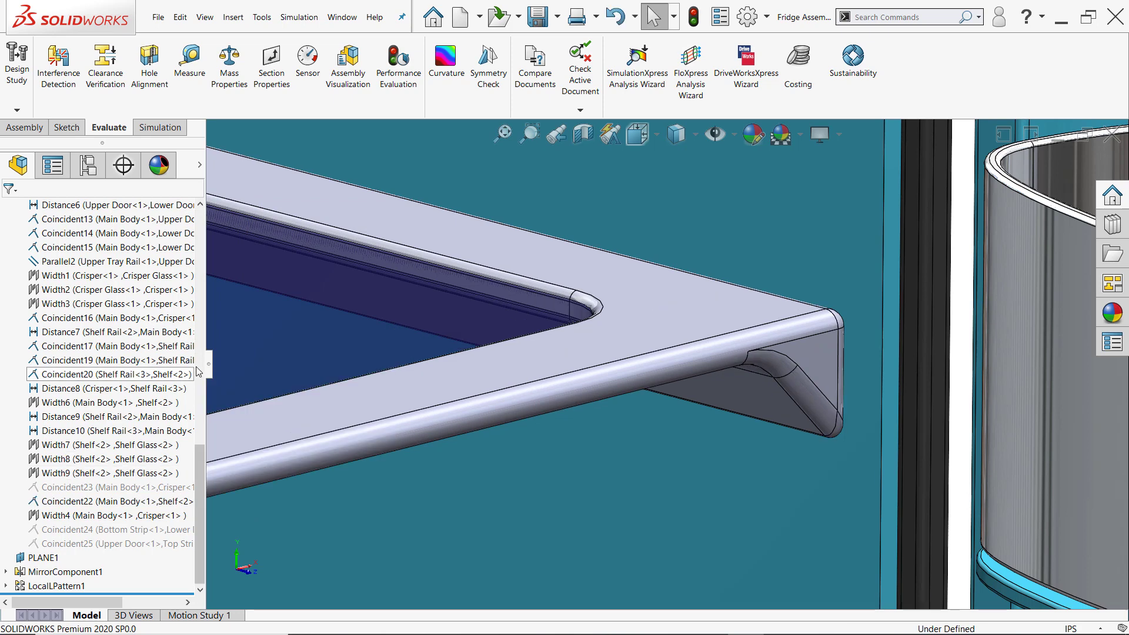
# Rerun Interference Detection, confirm it reports No Interferences, and close it.
pyautogui.click(58, 64)
pyautogui.click(102, 286)
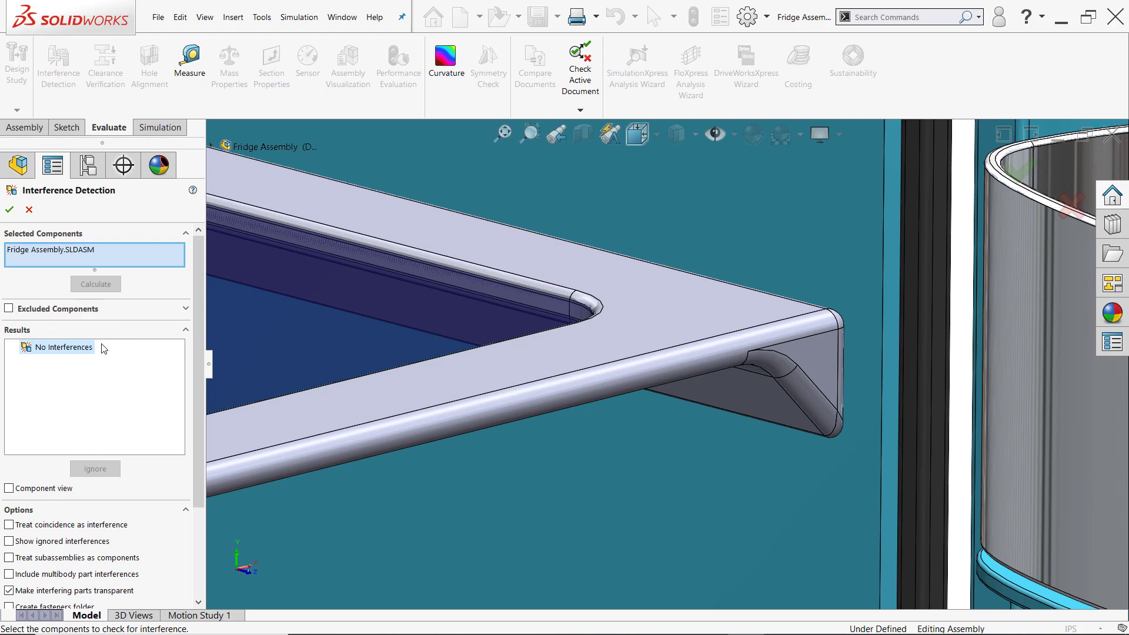
pyautogui.click(10, 211)
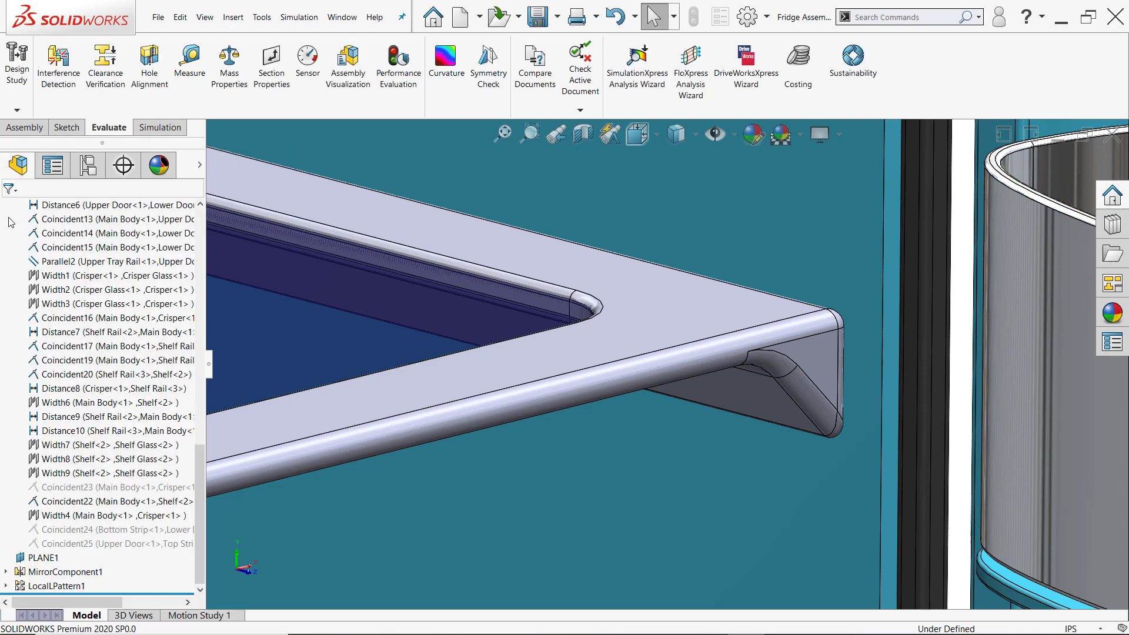
# Swing the upper and lower doors closed.
pyautogui.scroll(6, 512, 433)
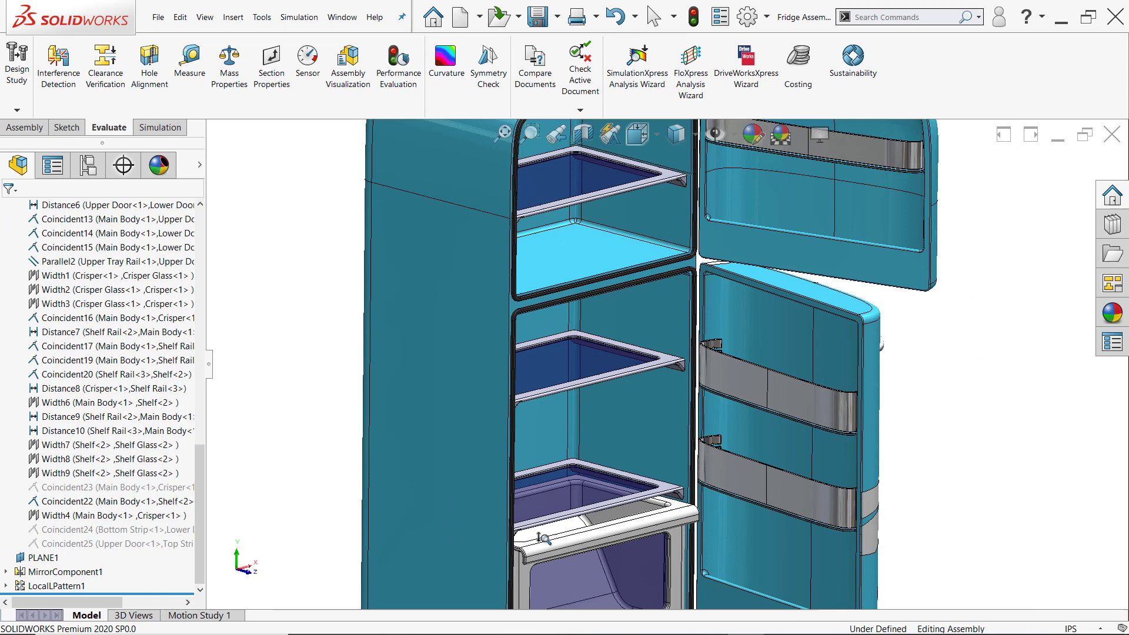
pyautogui.scroll(4, 544, 547)
pyautogui.click(553, 575)
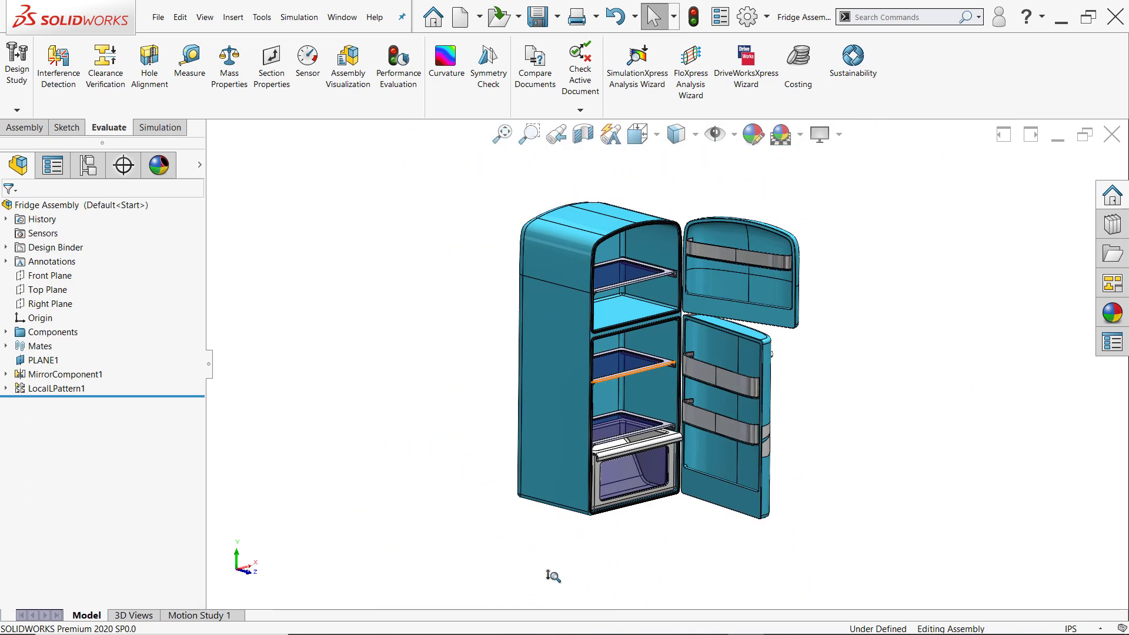
pyautogui.moveTo(787, 327)
pyautogui.mouseDown()
pyautogui.moveTo(587, 352)
pyautogui.moveTo(507, 312)
pyautogui.moveTo(531, 344)
pyautogui.moveTo(724, 353)
pyautogui.moveTo(782, 306)
pyautogui.moveTo(774, 325)
pyautogui.mouseUp()
pyautogui.scroll(-4, 773, 325)
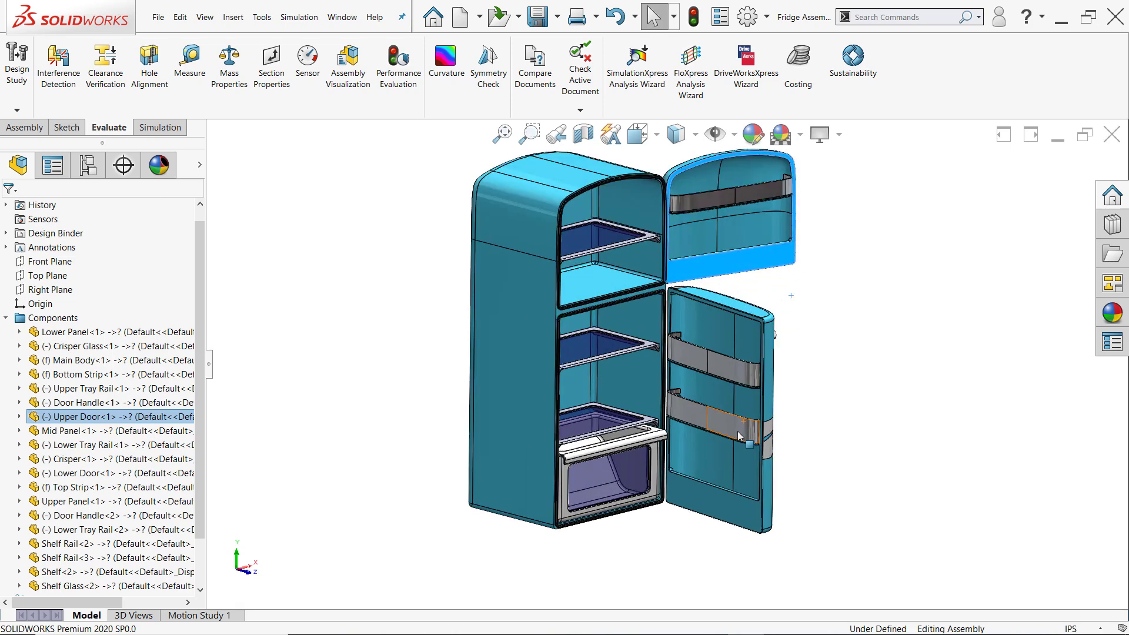
pyautogui.moveTo(688, 393); pyautogui.dragTo(820, 343)
pyautogui.scroll(3, 820, 343)
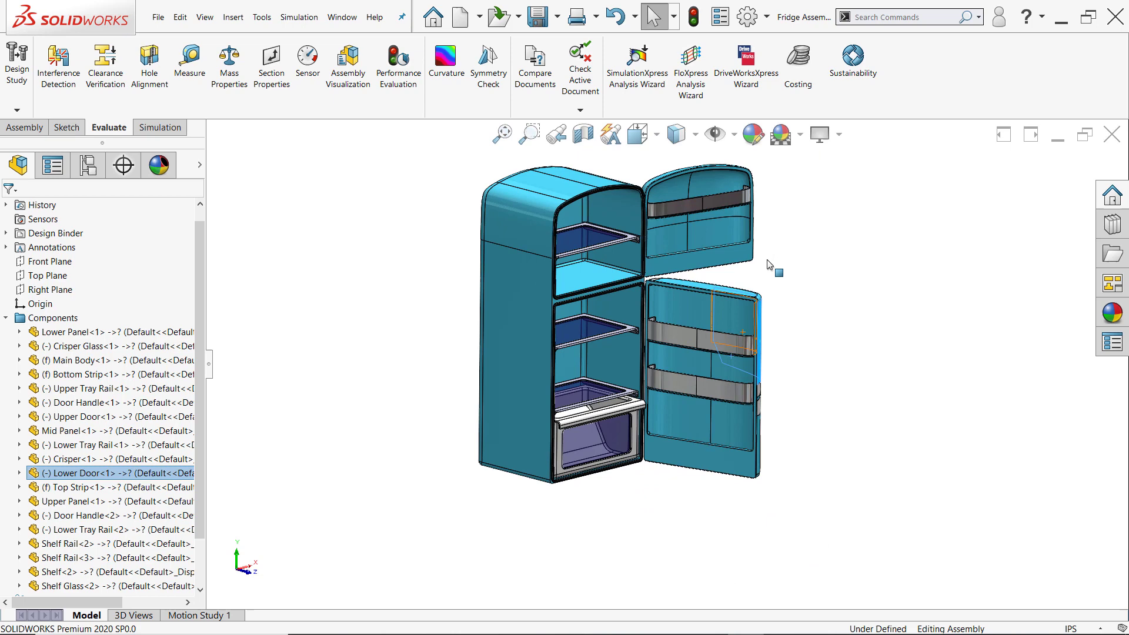
# Swing the upper door open again and, from the front view, slide the crisper drawer outward.
pyautogui.moveTo(784, 277); pyautogui.dragTo(658, 300, button='middle')
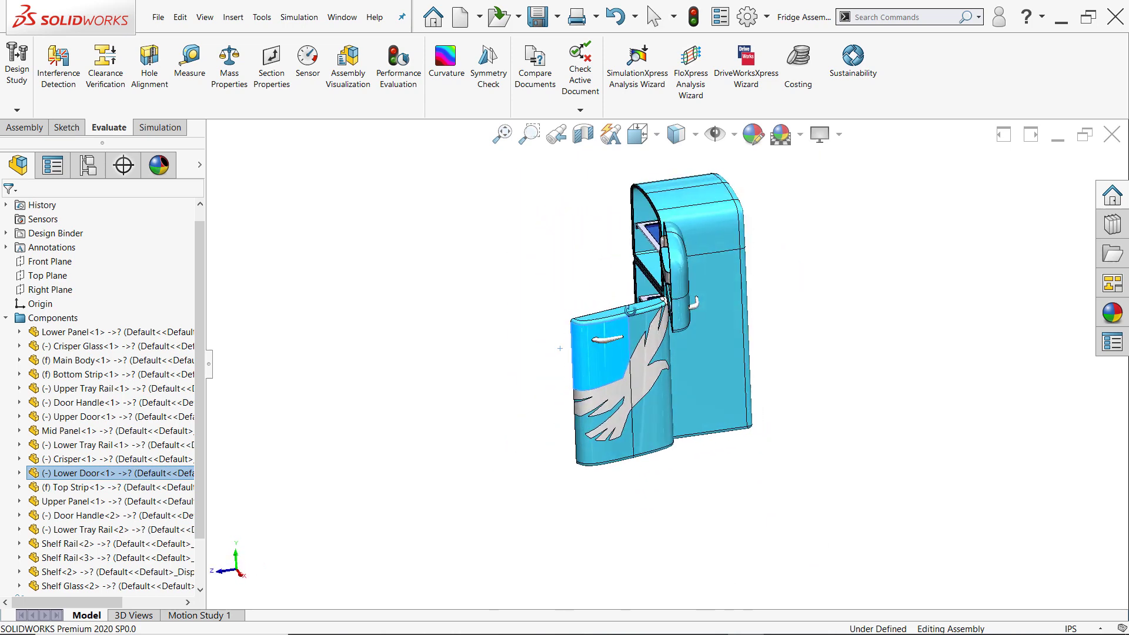
pyautogui.scroll(-5, 667, 305)
pyautogui.moveTo(666, 306); pyautogui.dragTo(515, 383)
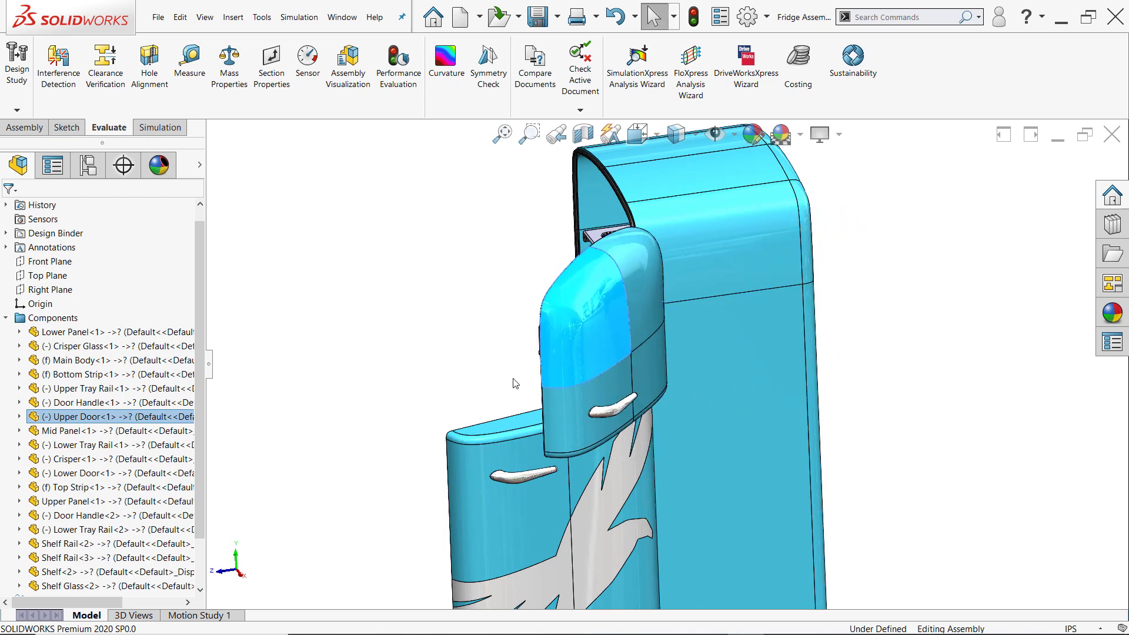
pyautogui.hotkey('ctrl', '1')
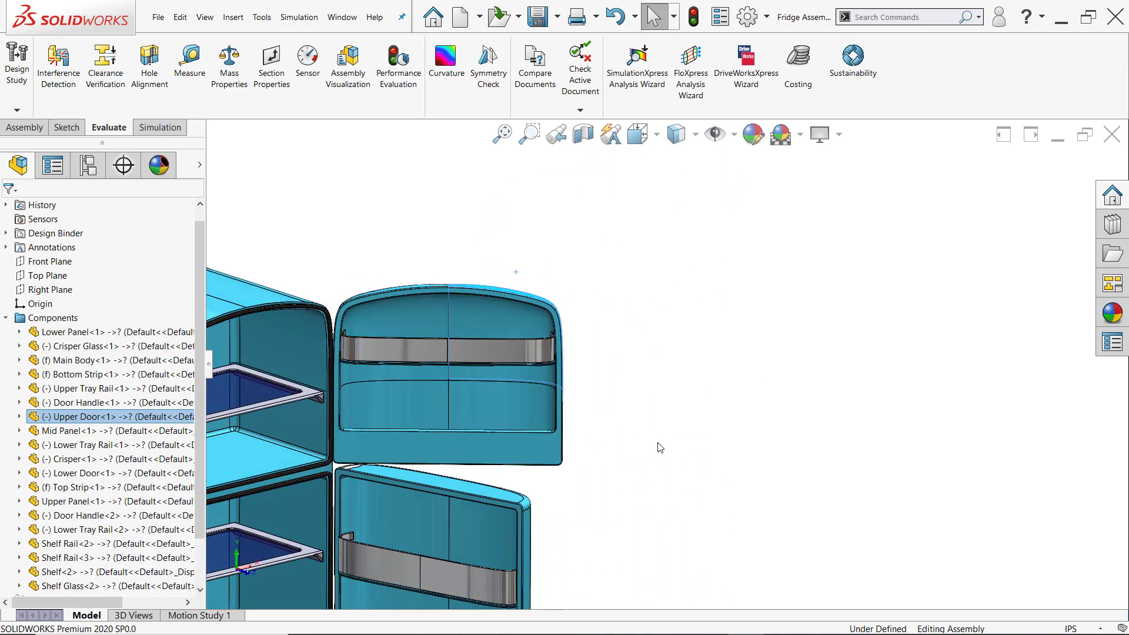
pyautogui.keyDown('ctrl'); pyautogui.moveTo(659, 449); pyautogui.dragTo(1005, 274, button='middle'); pyautogui.keyUp('ctrl')
pyautogui.press('f')
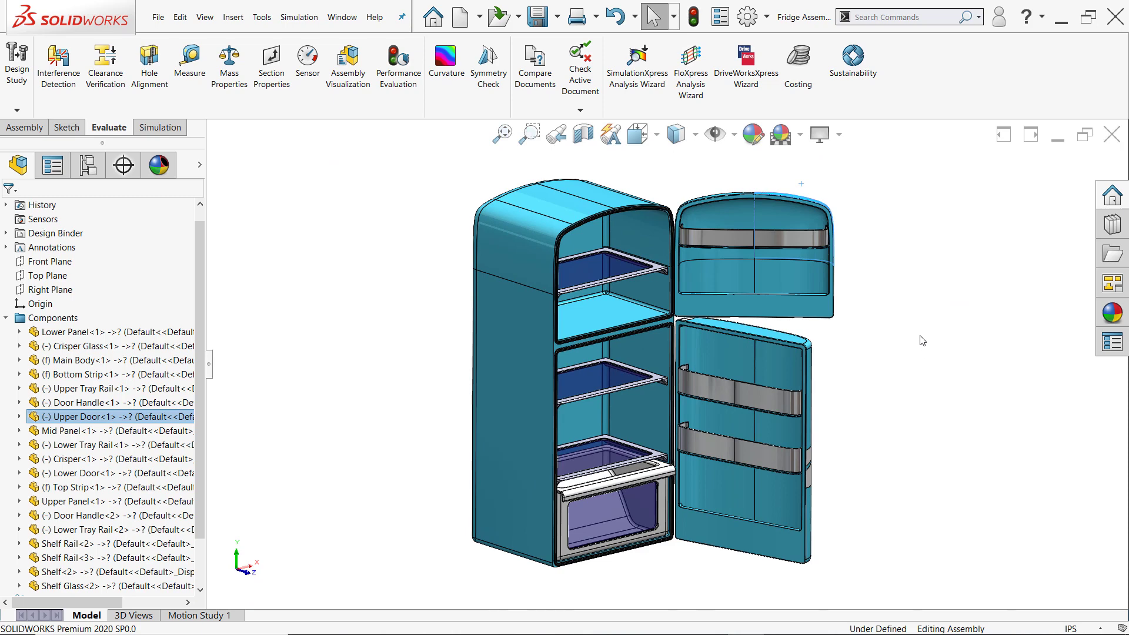
pyautogui.scroll(-5, 574, 509)
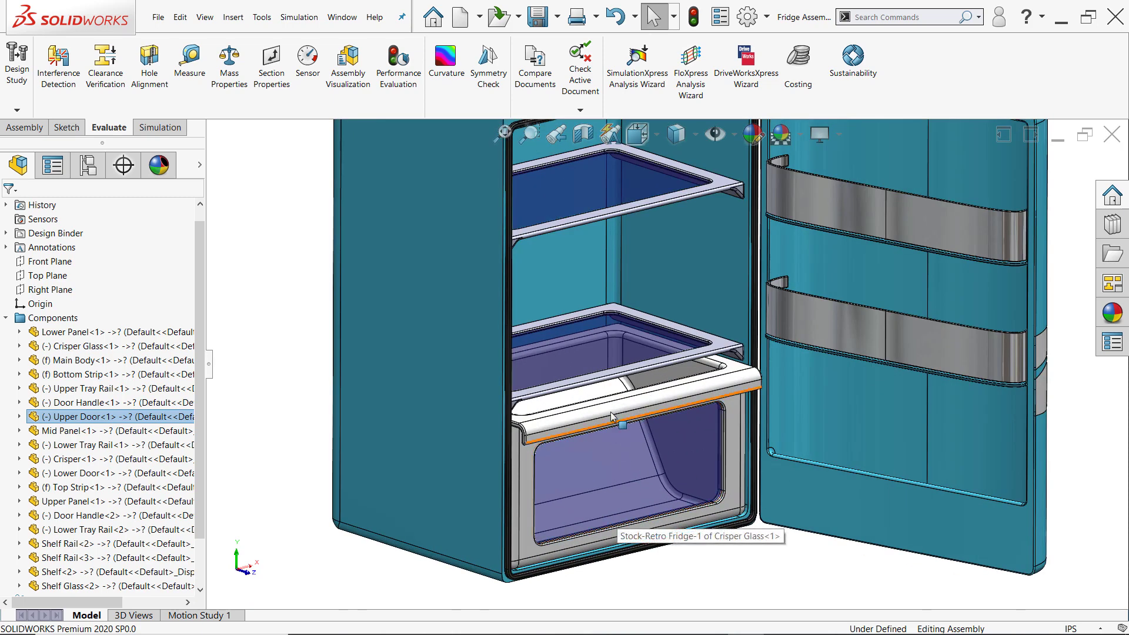
pyautogui.moveTo(612, 410); pyautogui.dragTo(576, 413)
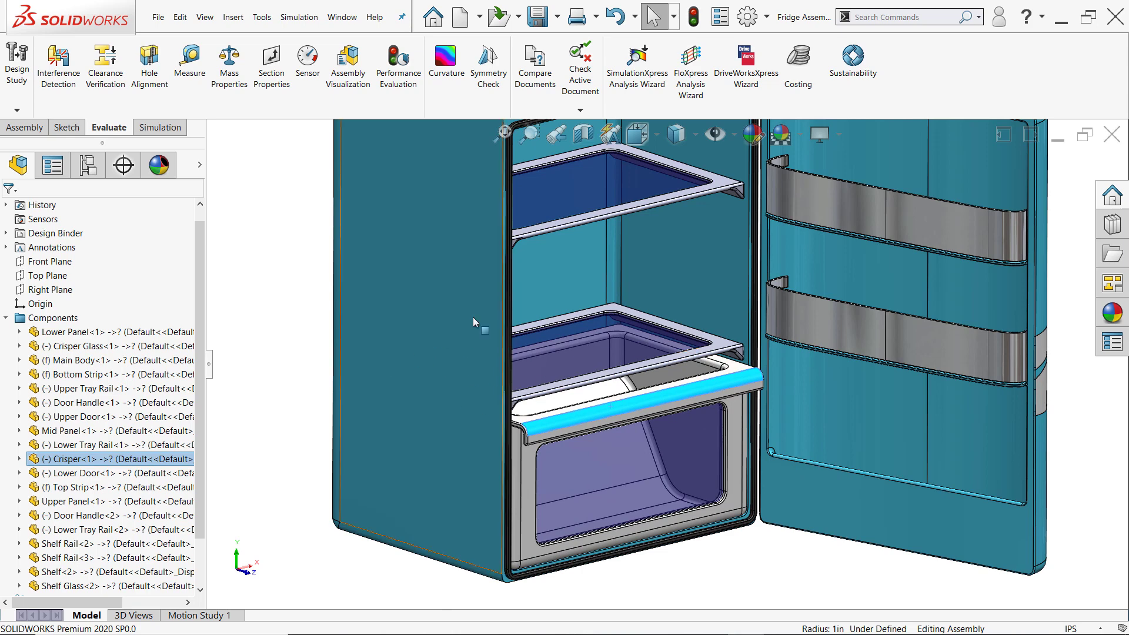
# Apply the Main Body Hidden display state and orbit toward a front view of the shelves.
pyautogui.click(200, 165)
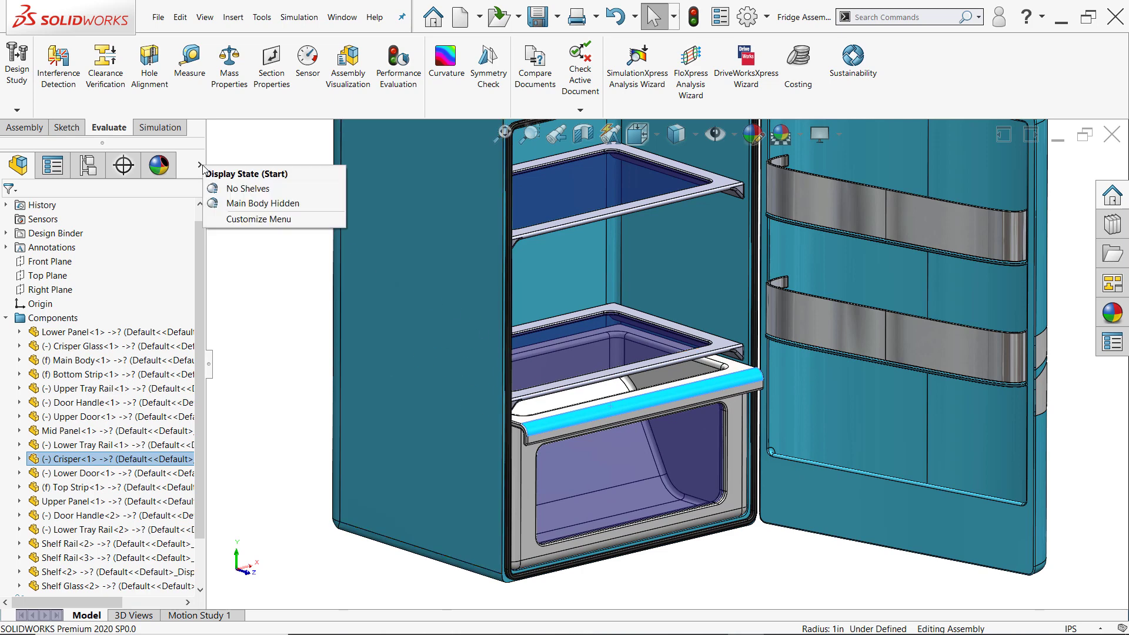
pyautogui.click(240, 204)
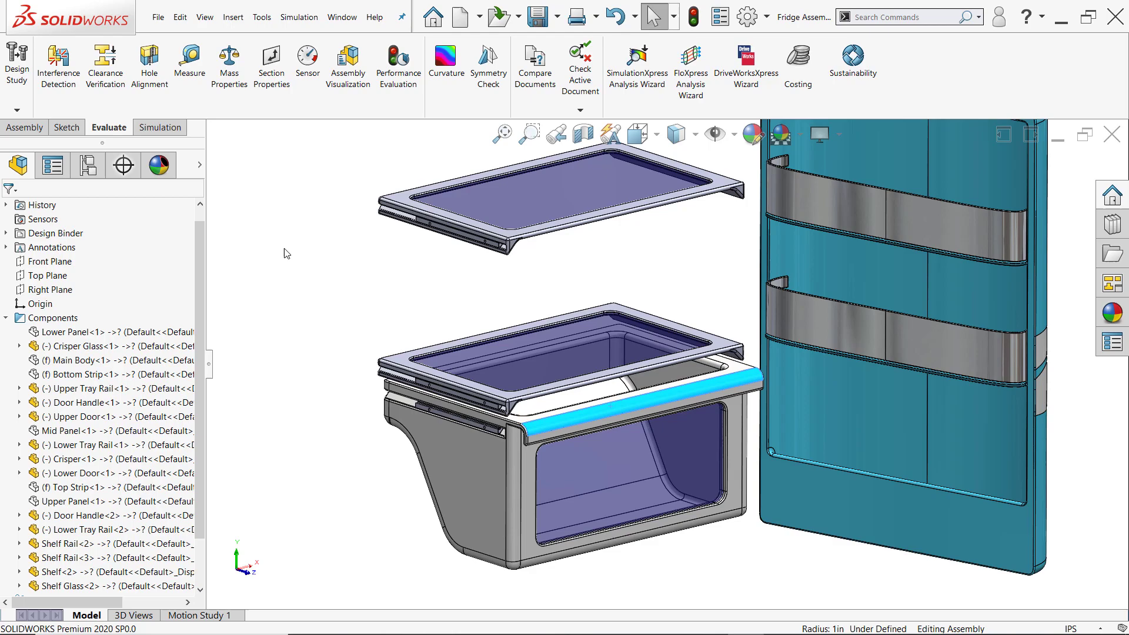
pyautogui.moveTo(782, 270); pyautogui.dragTo(849, 267, button='middle')
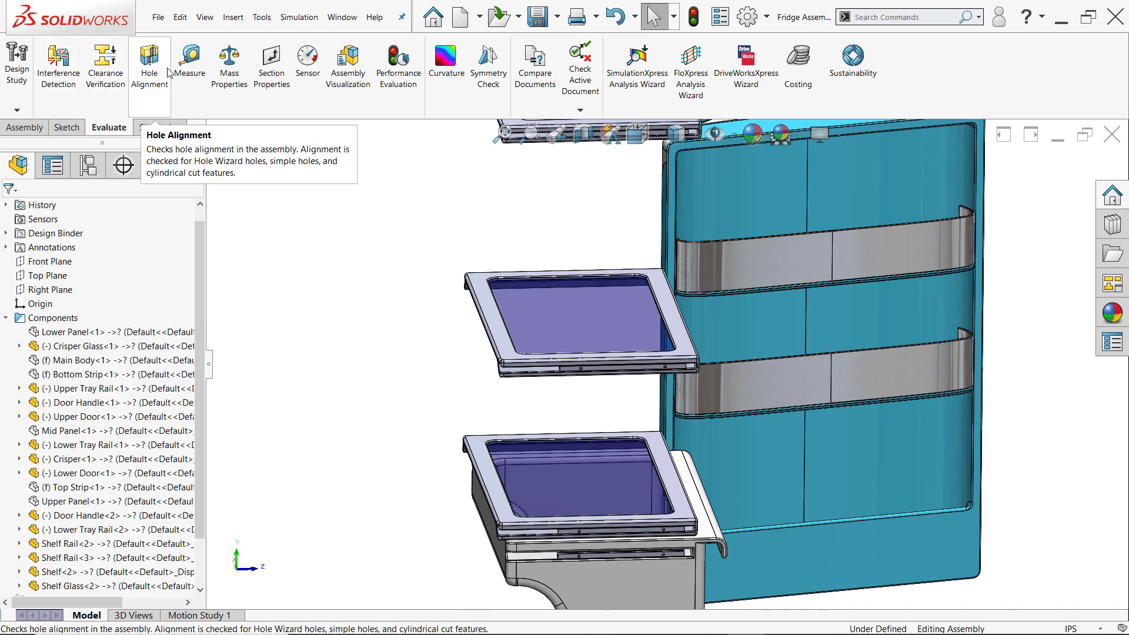
# Search commands for 'collision', clear the fruitless search, and return to the Assembly tab.
pyautogui.click(24, 127)
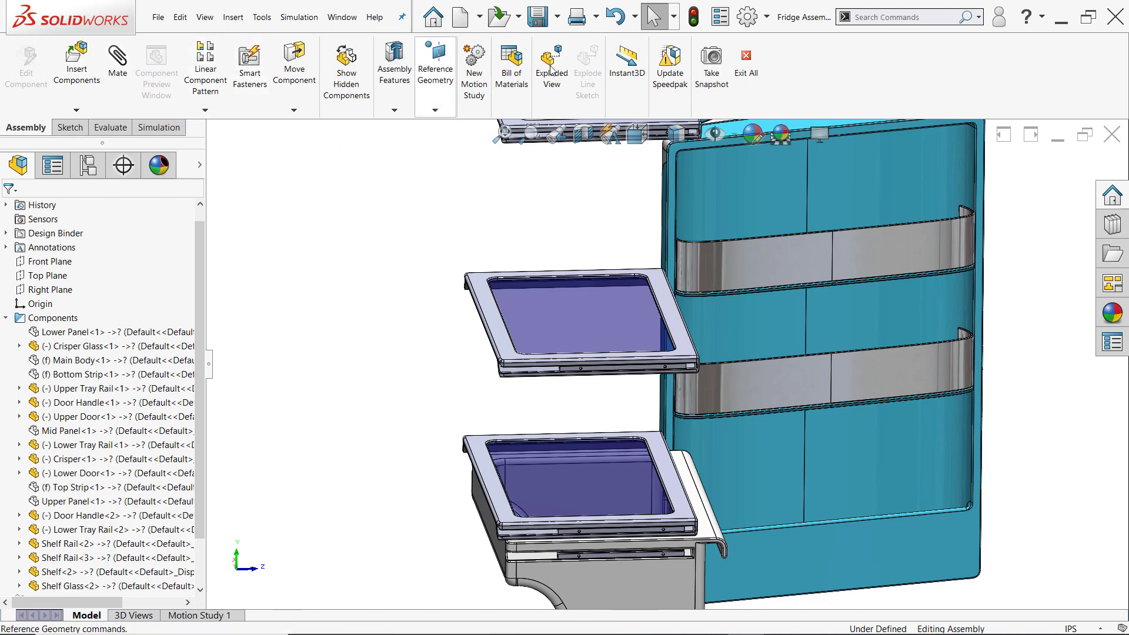
pyautogui.click(902, 17)
pyautogui.write('co')
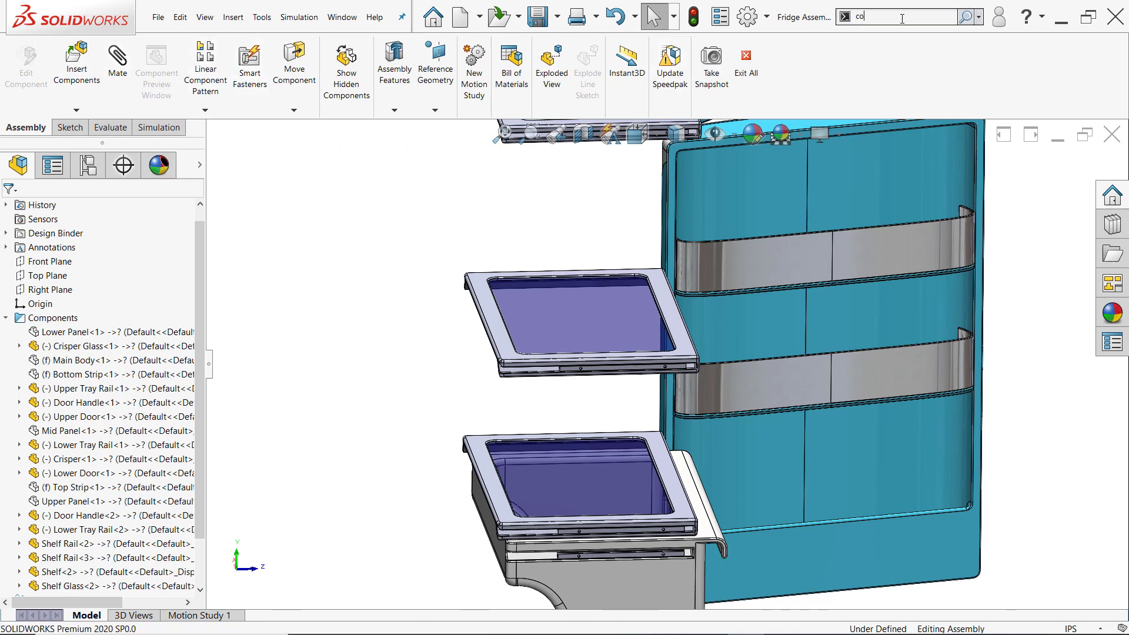
pyautogui.write('llision')
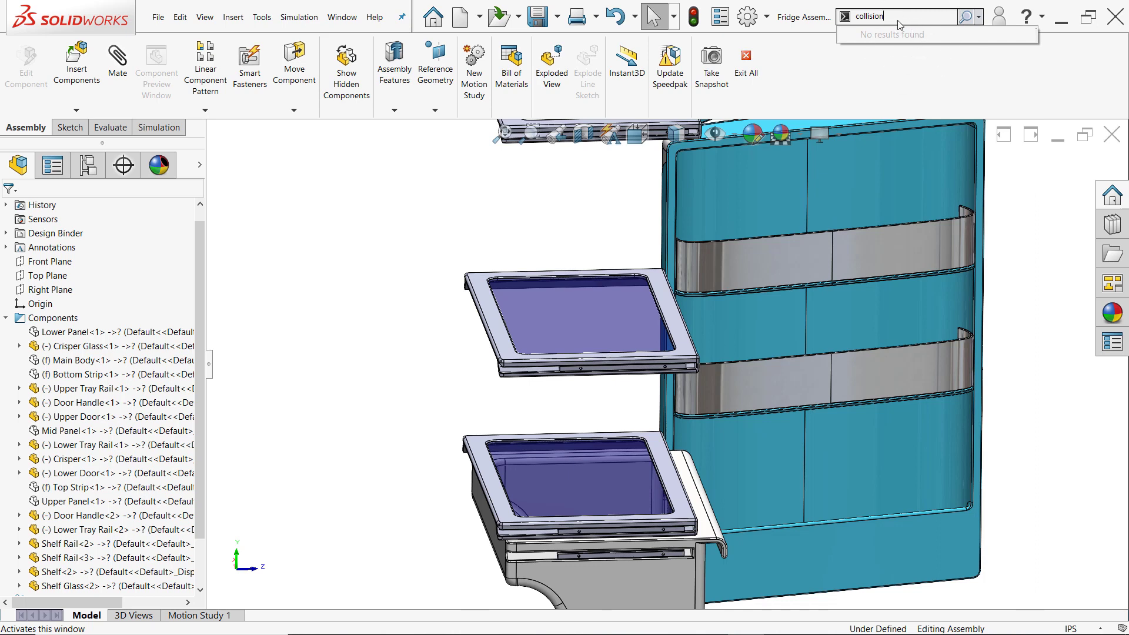
pyautogui.click(847, 20)
pyautogui.press('BackSpace')
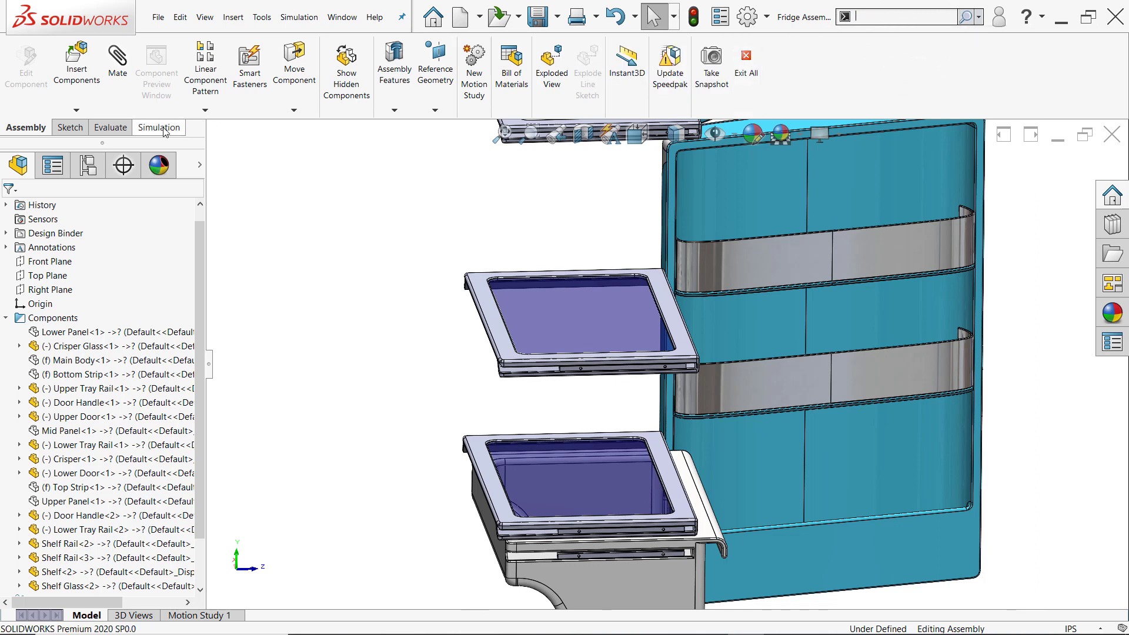
pyautogui.click(42, 130)
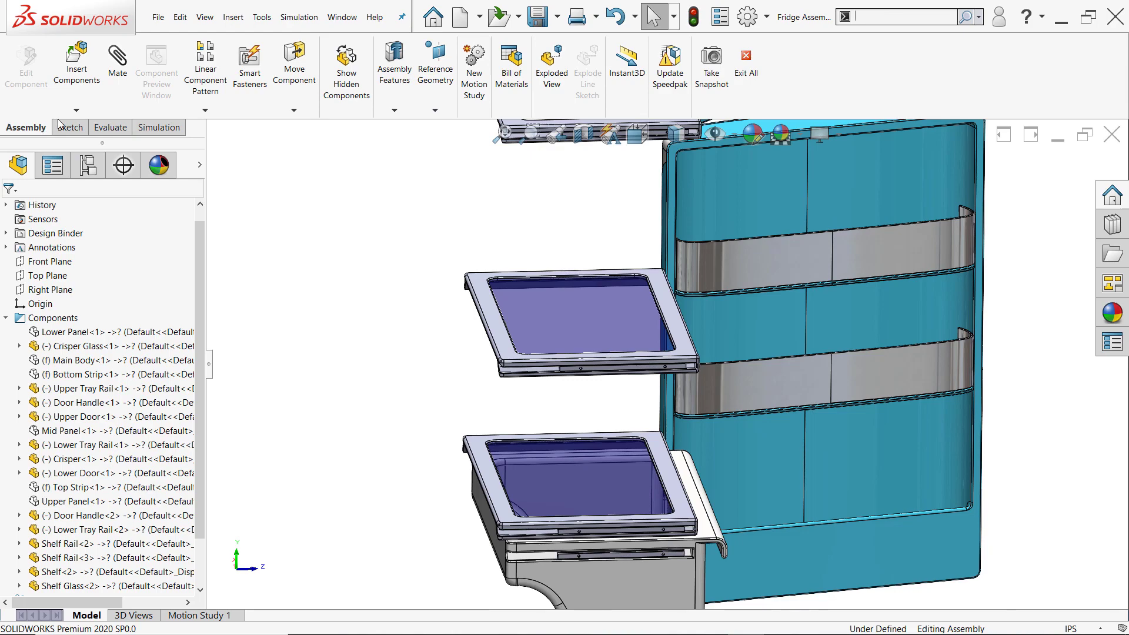
# Start Move Component with the Collision Detection option selected.
pyautogui.click(294, 71)
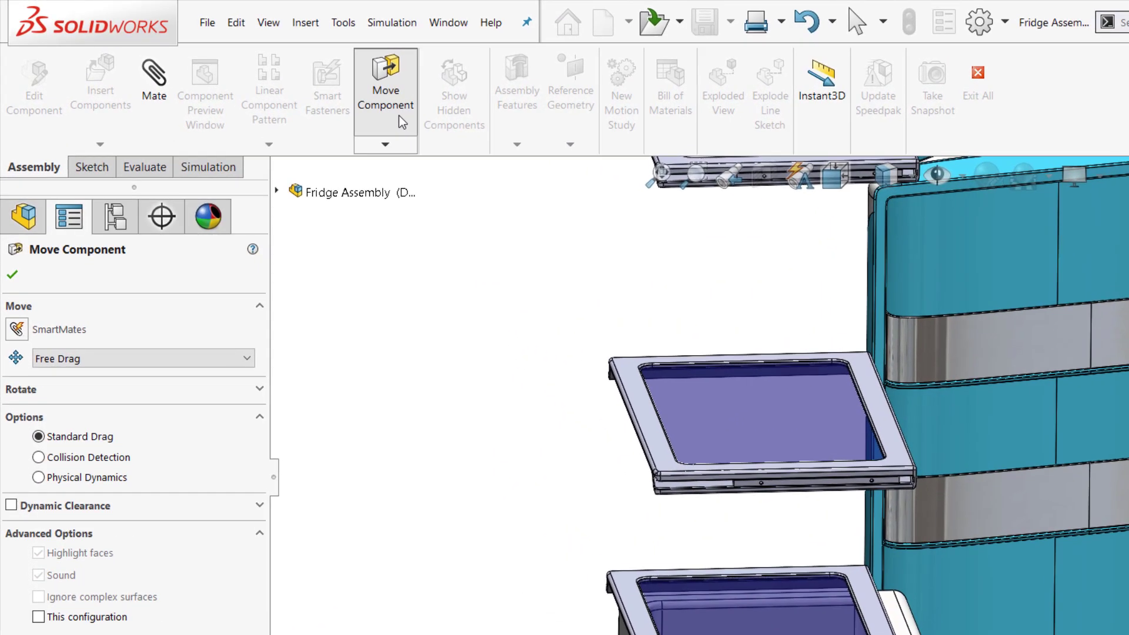
pyautogui.click(39, 457)
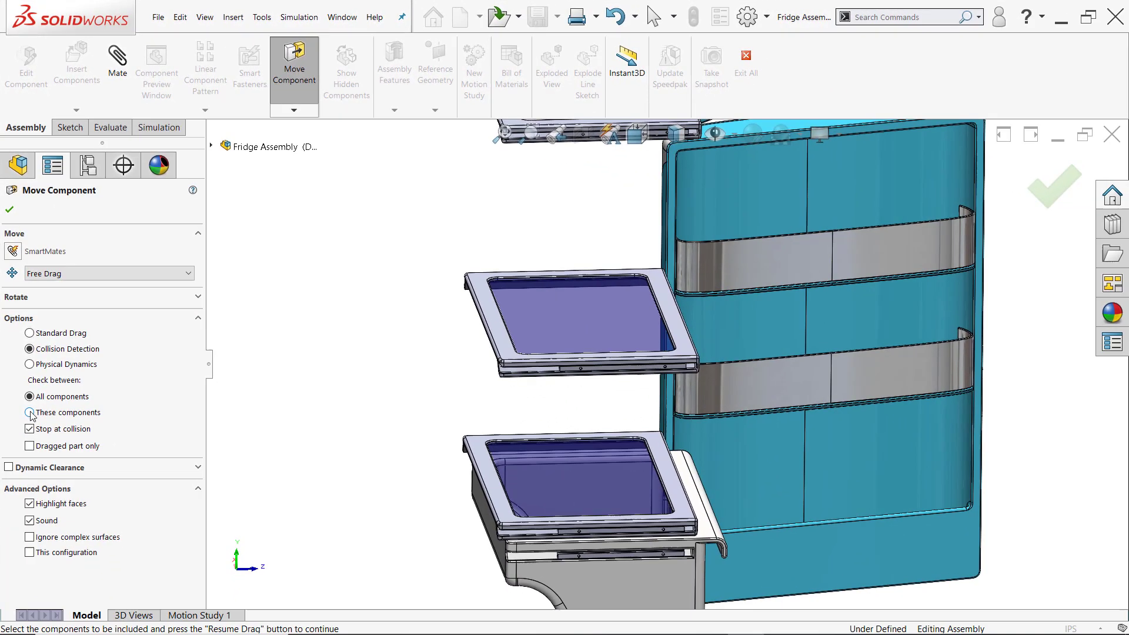
# Limit collision checking to Lower Tray Rail-1 and Shelf-3, then resume dragging.
pyautogui.click(30, 412)
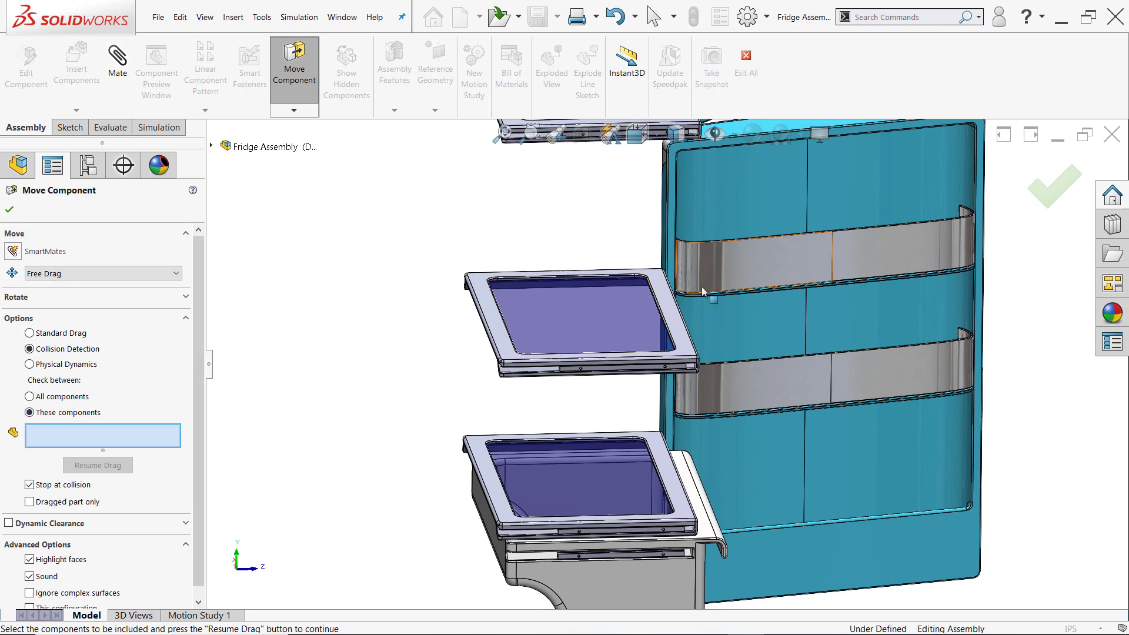
pyautogui.click(736, 280)
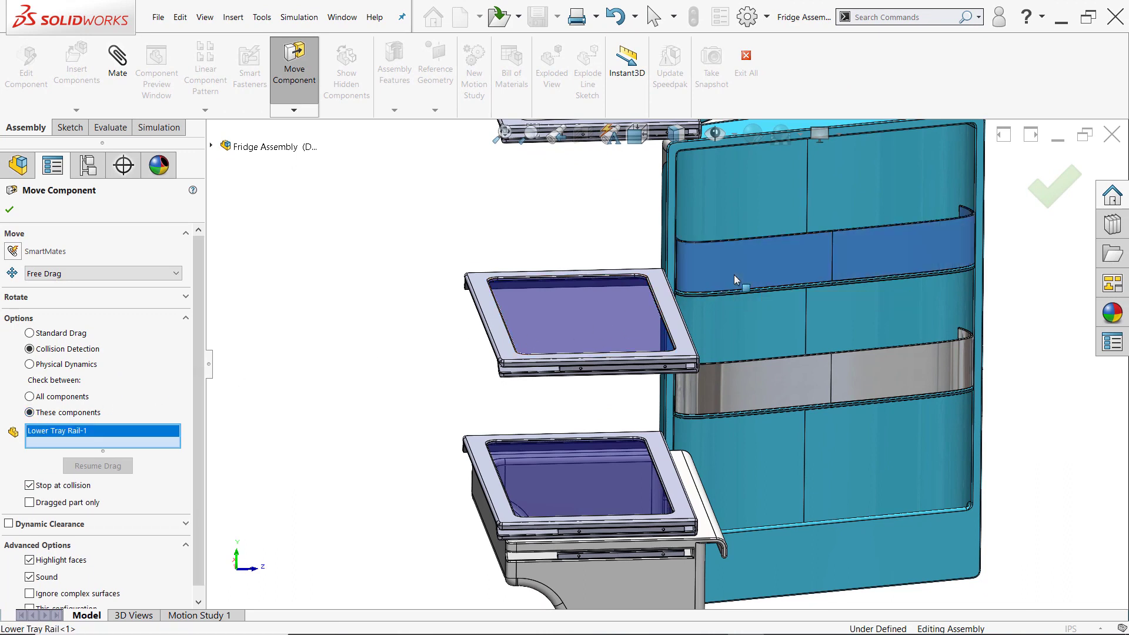
pyautogui.click(674, 304)
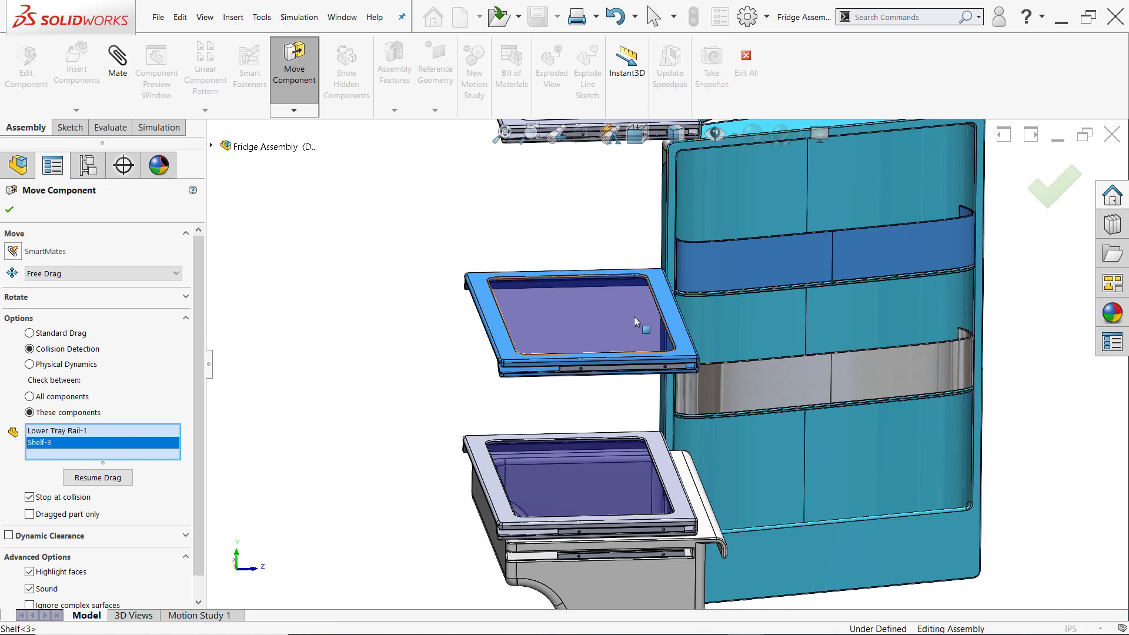
pyautogui.click(103, 480)
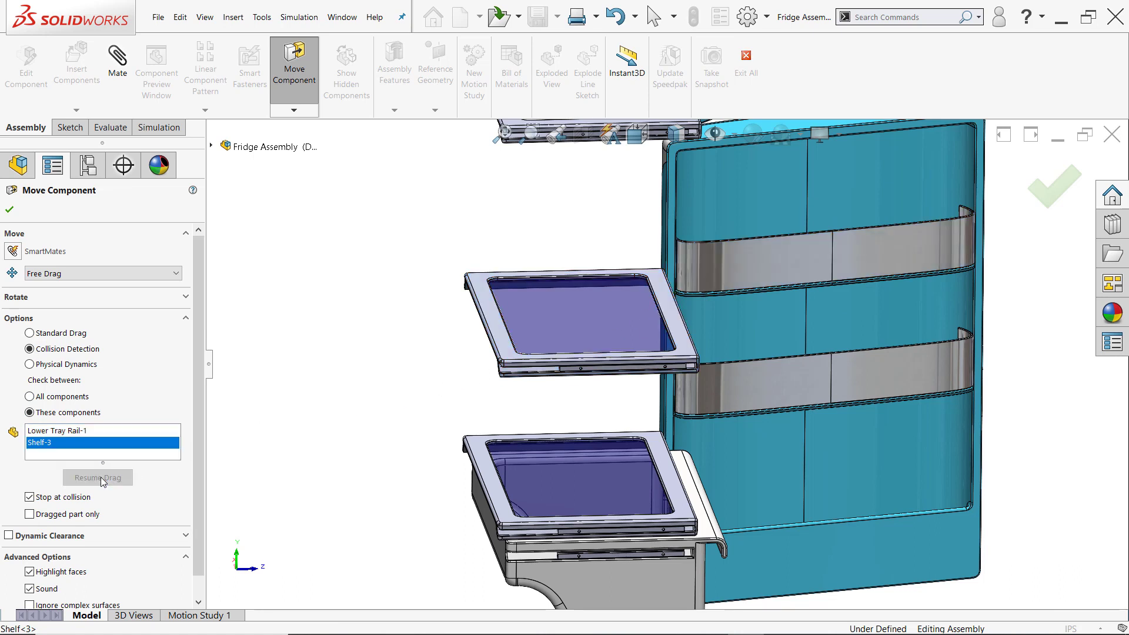
# Swing the fridge door about its hinge toward Shelf-3 until it stops at the collision.
pyautogui.moveTo(906, 261); pyautogui.dragTo(910, 232, button='middle')
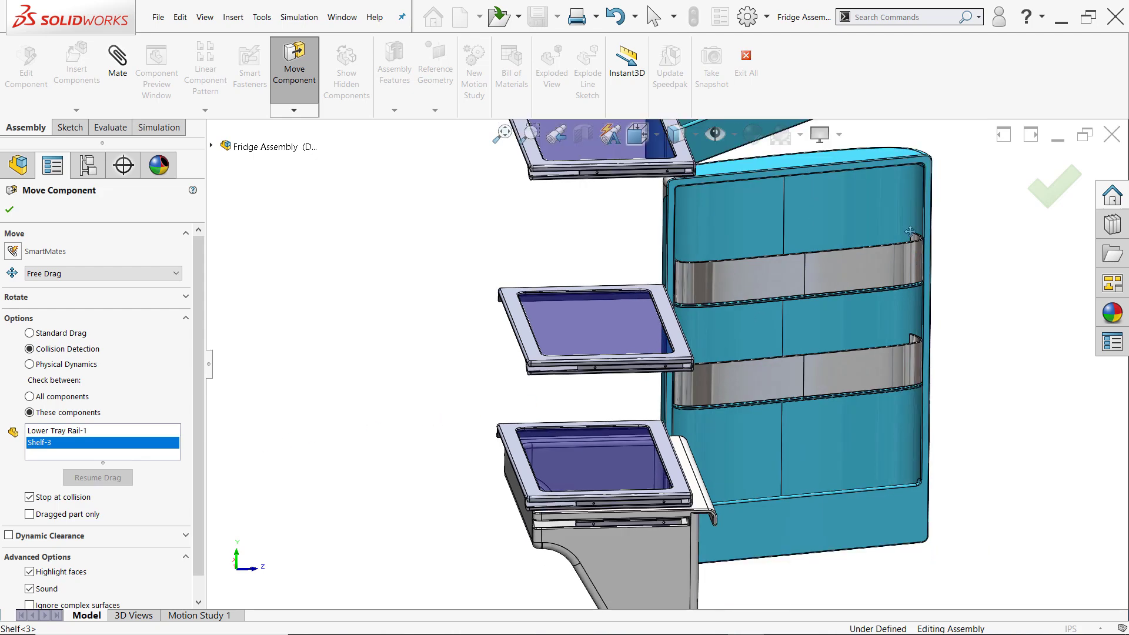
pyautogui.moveTo(904, 151)
pyautogui.mouseDown()
pyautogui.moveTo(897, 172)
pyautogui.moveTo(886, 160)
pyautogui.mouseUp()
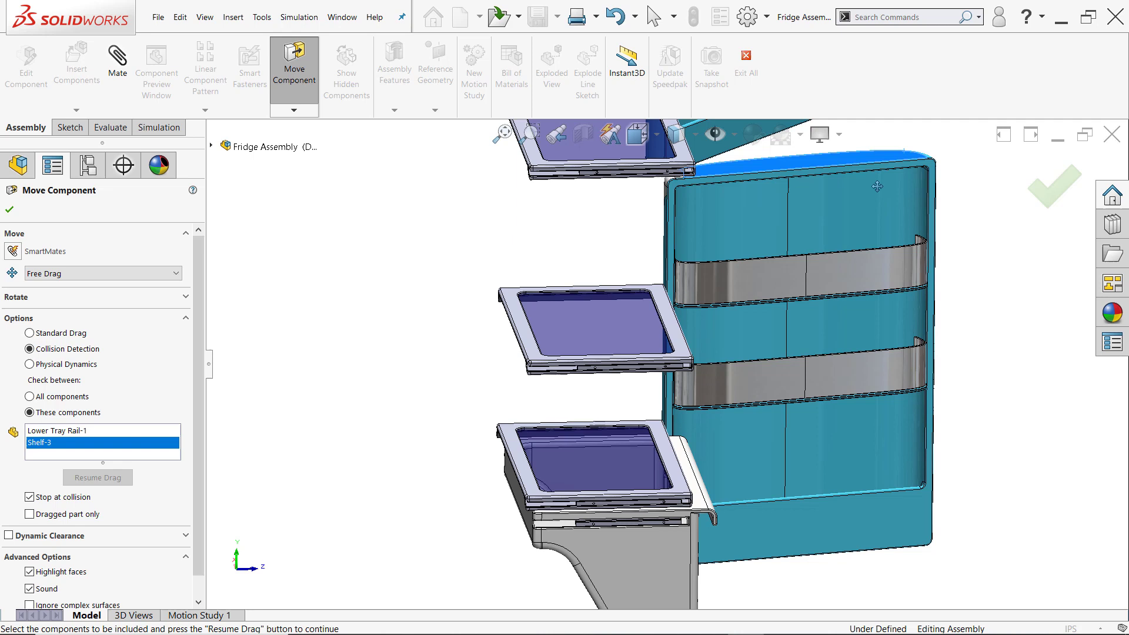
pyautogui.moveTo(848, 238); pyautogui.dragTo(693, 319)
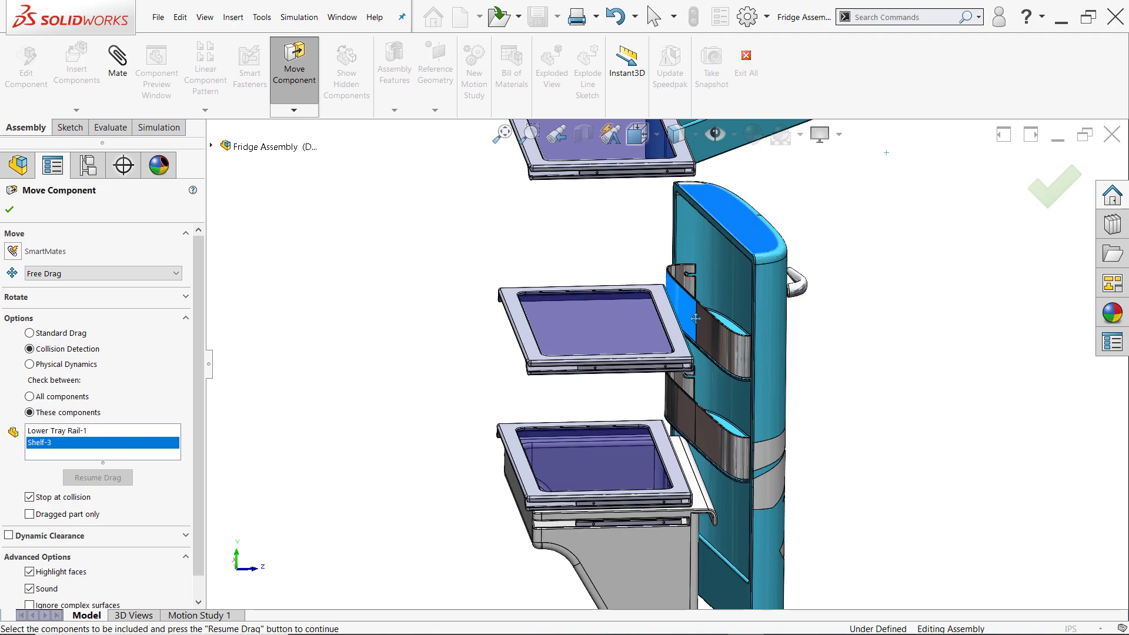
pyautogui.scroll(-8, 696, 318)
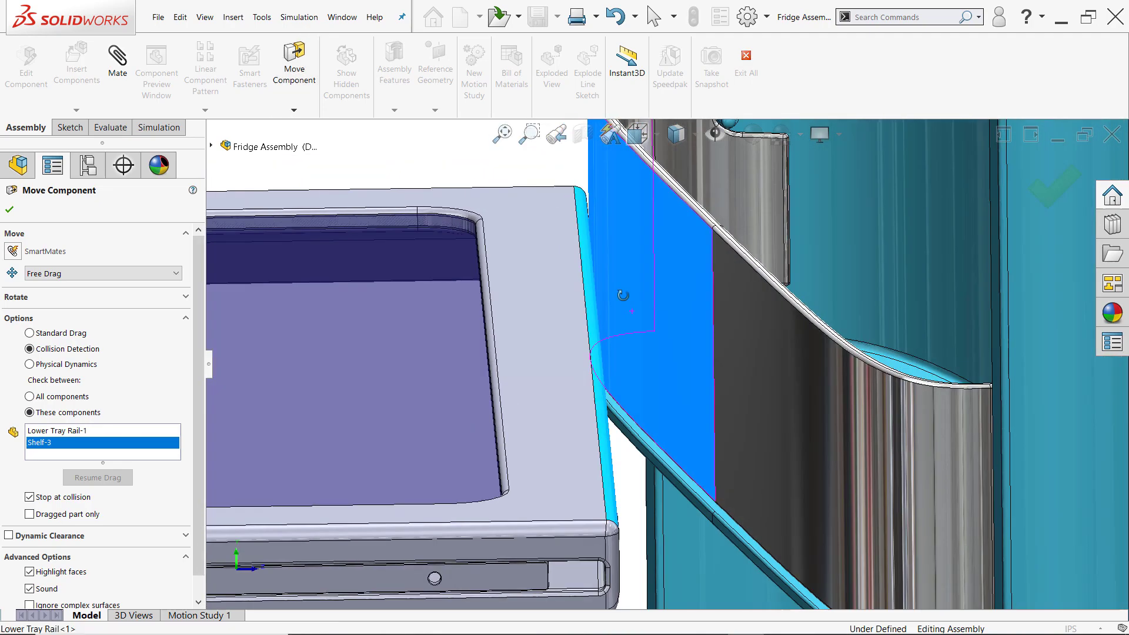
pyautogui.scroll(5, 623, 295)
pyautogui.moveTo(622, 295); pyautogui.dragTo(638, 296, button='middle')
pyautogui.scroll(-8, 641, 296)
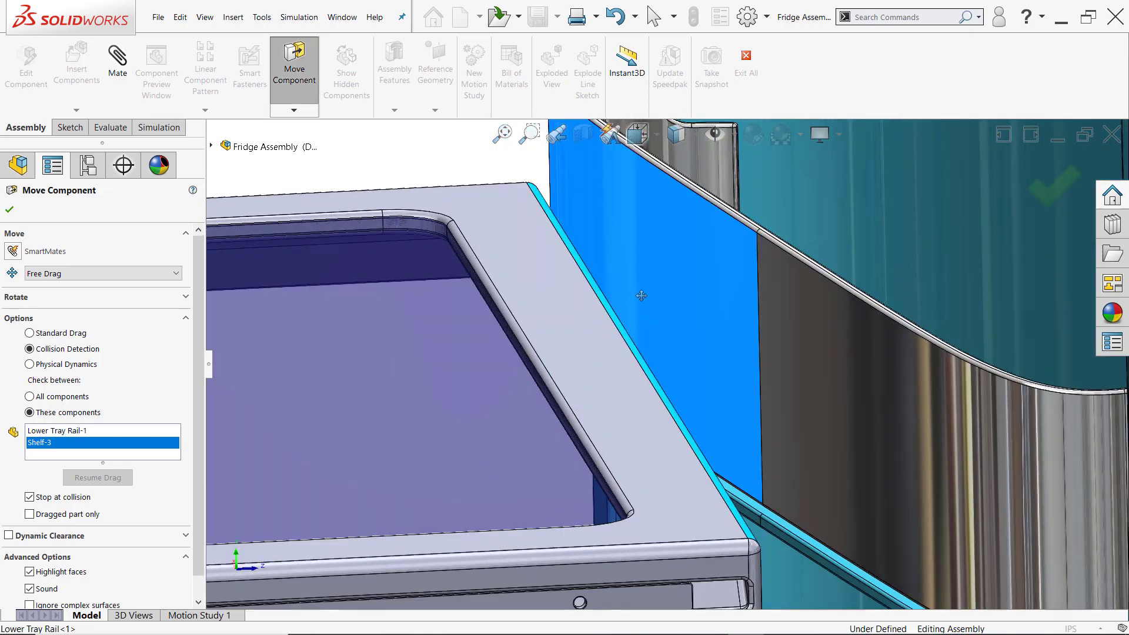
pyautogui.moveTo(641, 296); pyautogui.dragTo(642, 320)
pyautogui.scroll(8, 642, 320)
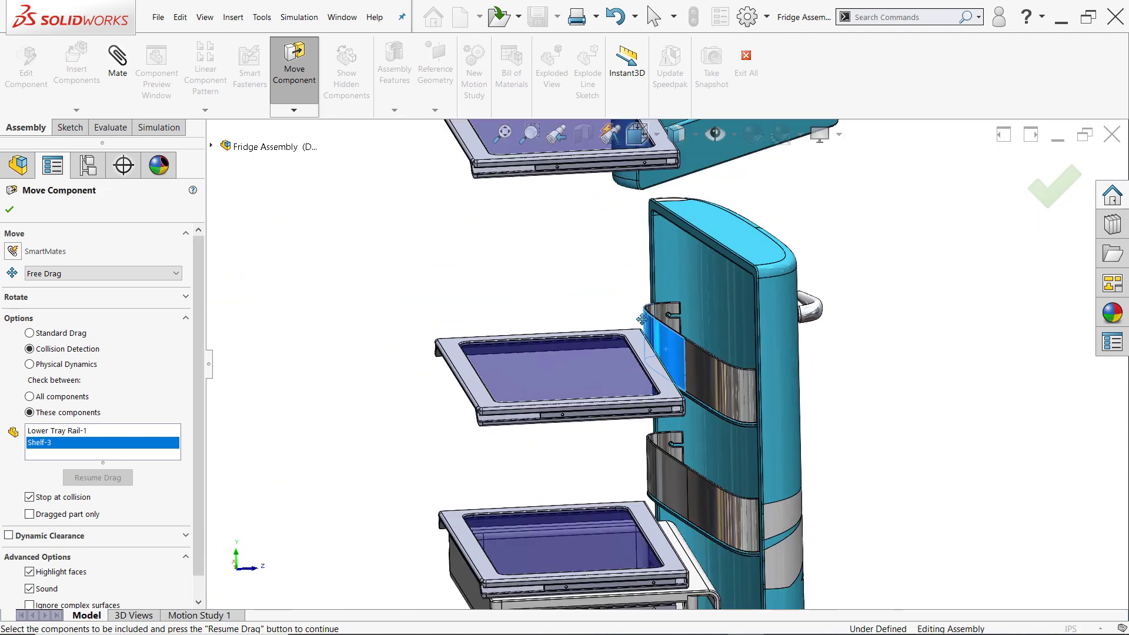
pyautogui.scroll(4, 642, 320)
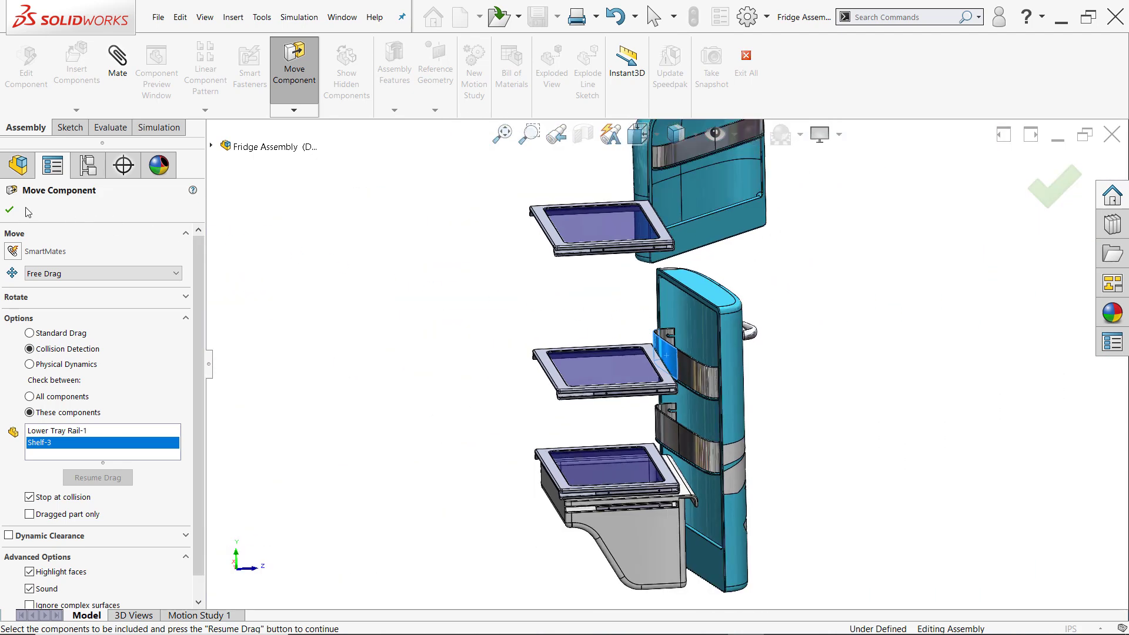
# Finish the move, restore the Start display state, and orbit to a frontal view.
pyautogui.click(10, 210)
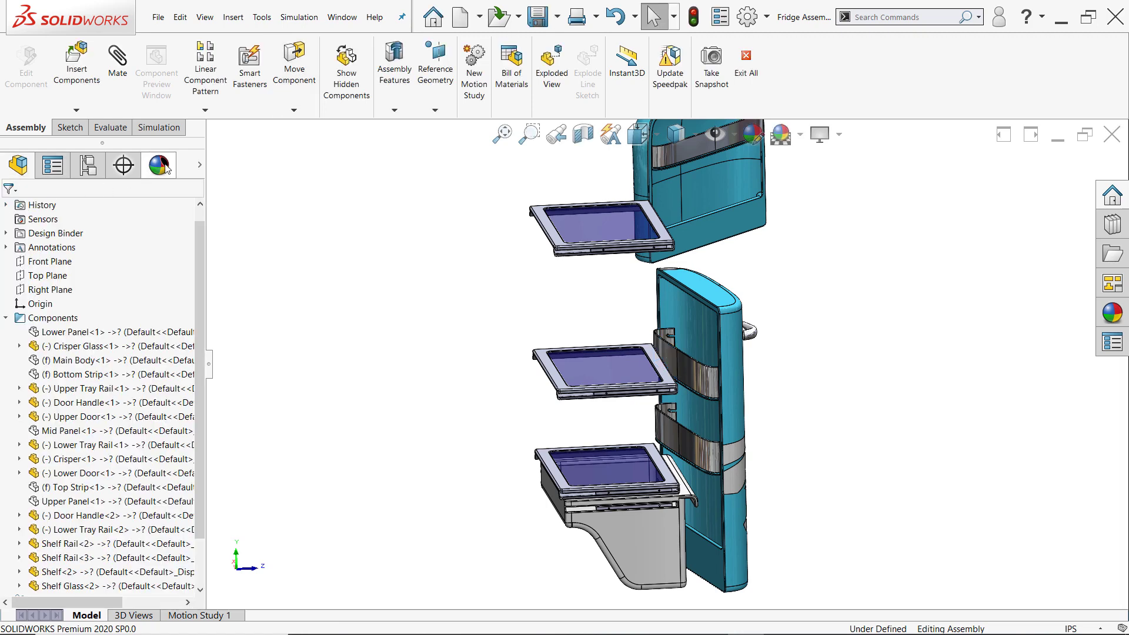
pyautogui.click(200, 165)
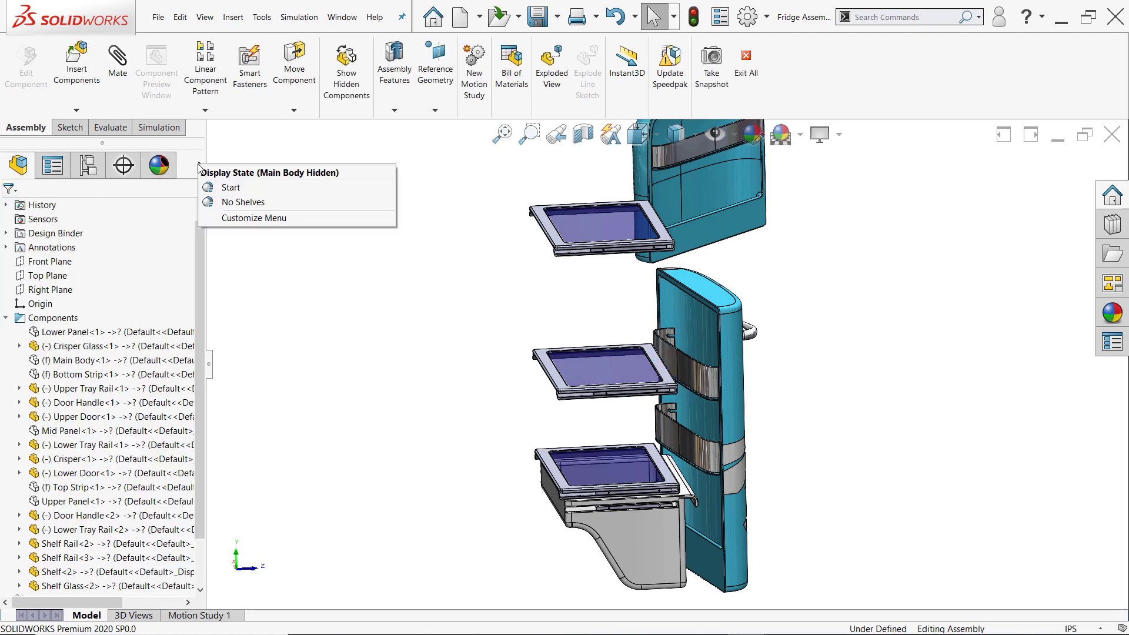
pyautogui.click(231, 189)
pyautogui.moveTo(644, 269); pyautogui.dragTo(665, 297, button='middle')
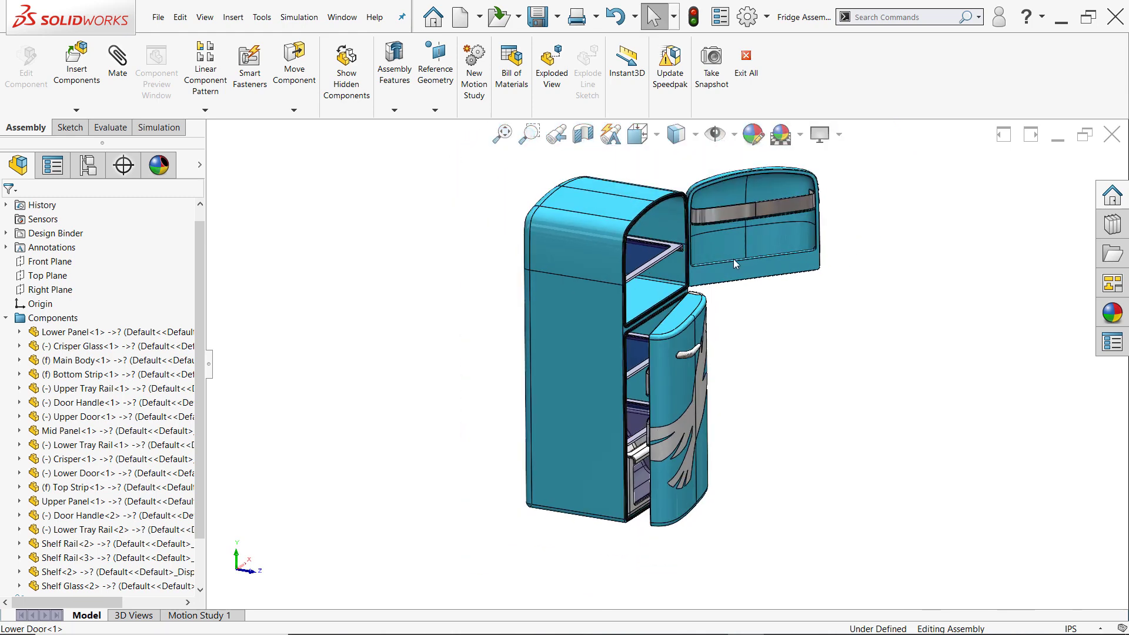
pyautogui.moveTo(739, 260); pyautogui.dragTo(732, 283, button='middle')
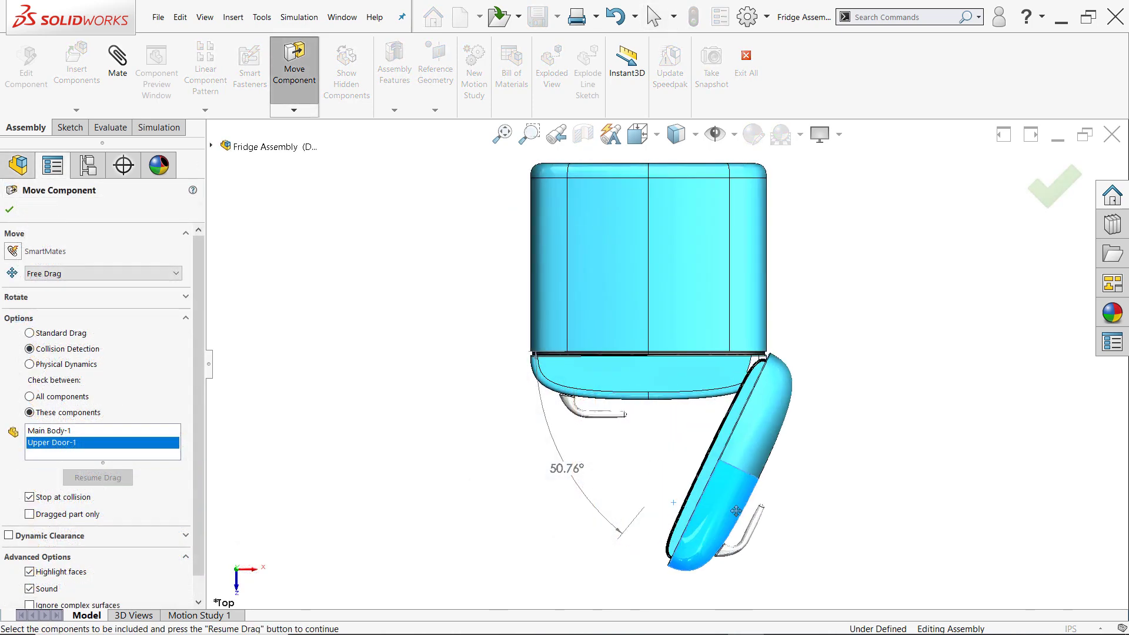
# Drag the upper door around its hinge toward 180° beside the cabinet.
pyautogui.moveTo(715, 482); pyautogui.dragTo(850, 306)
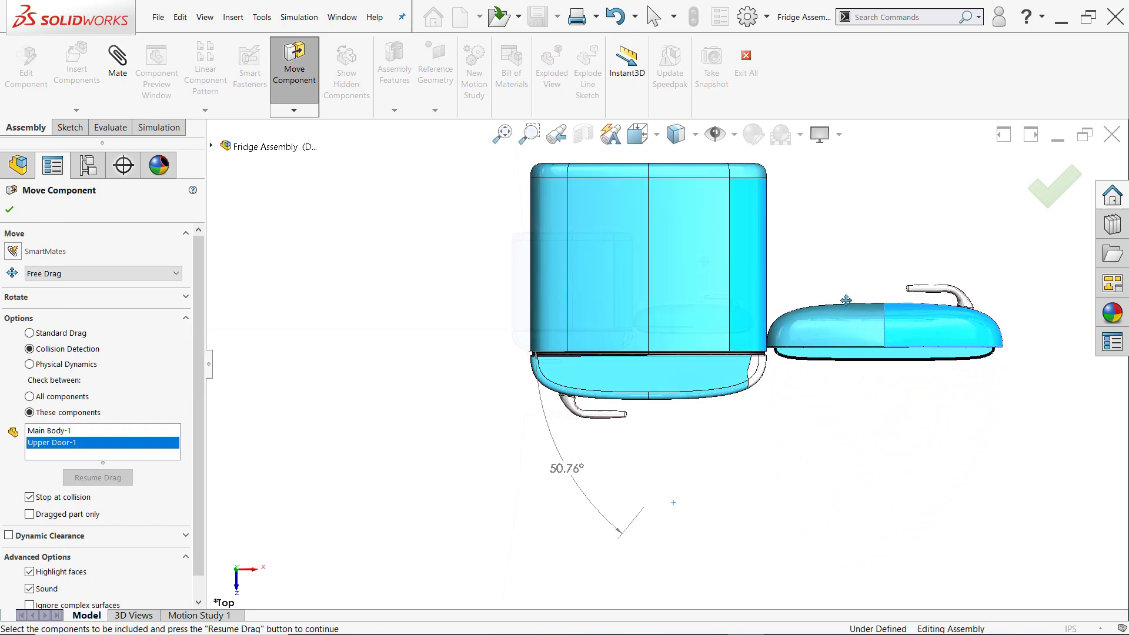